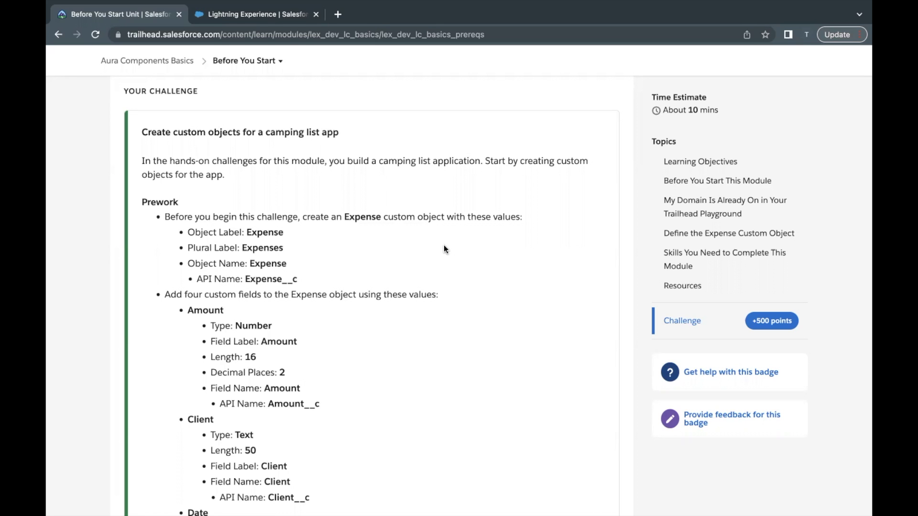
- Review the challenge prework for the Expense custom object and its Amount, Client, Date and Reimbursed fields
scroll(370, 267, "down", 3)
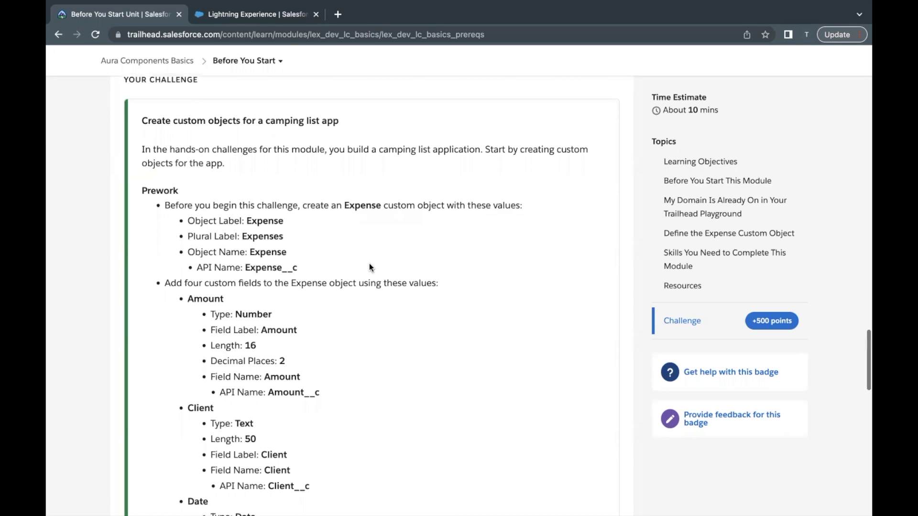
scroll(370, 267, "down", 2)
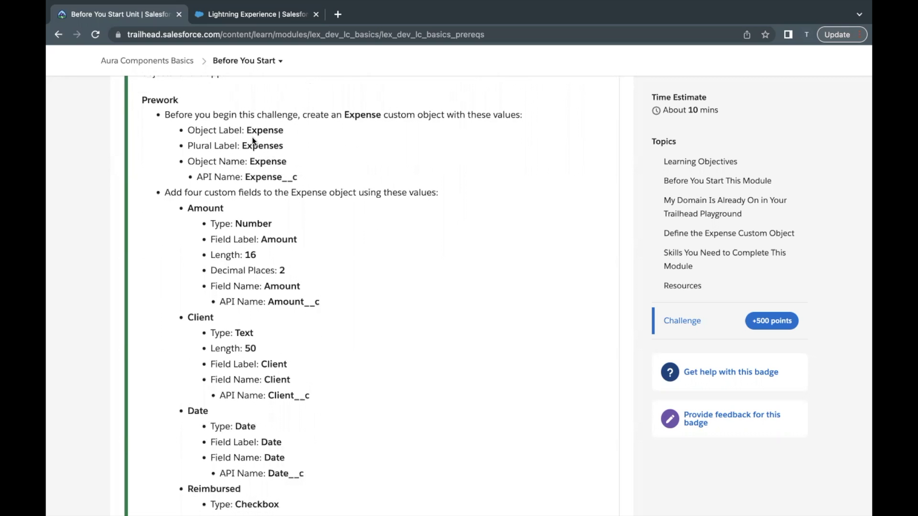
left_click_drag(247, 130, 270, 130)
scroll(342, 331, "down", 10)
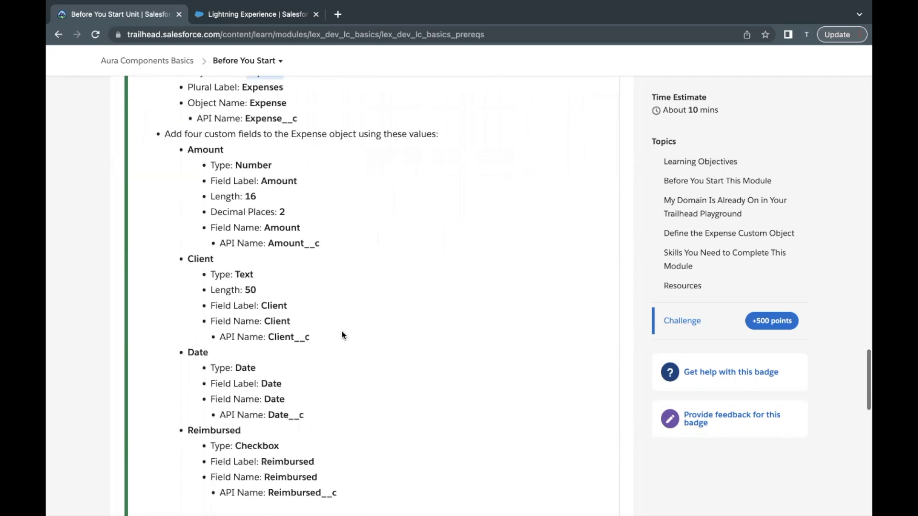
left_click_drag(189, 366, 253, 366)
scroll(259, 368, "up", 4)
scroll(259, 368, "up", 10)
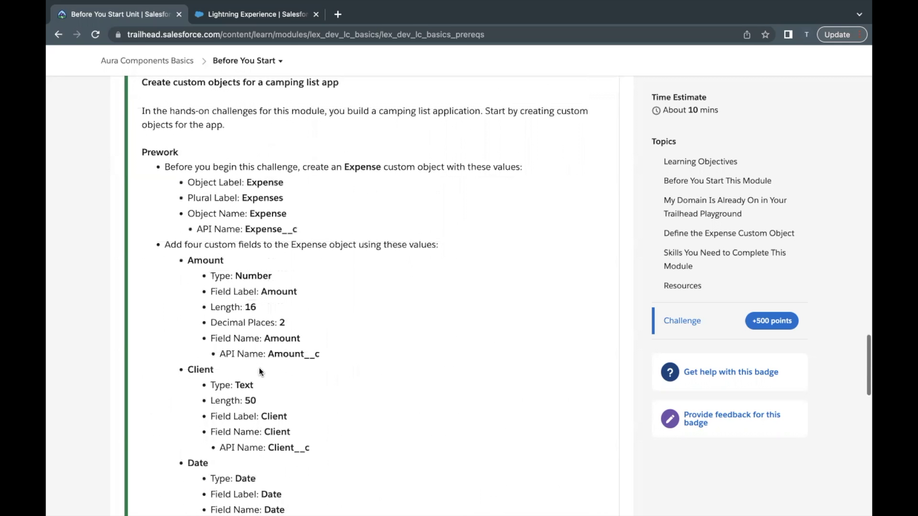
- Open the Trailhead Playground's Setup and start a new custom object in Object Manager
left_click(261, 19)
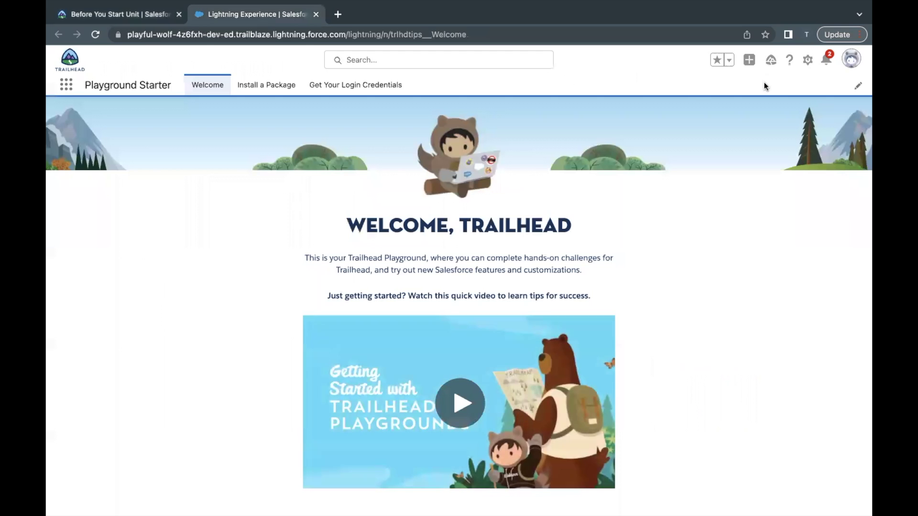
left_click(808, 60)
left_click(788, 98)
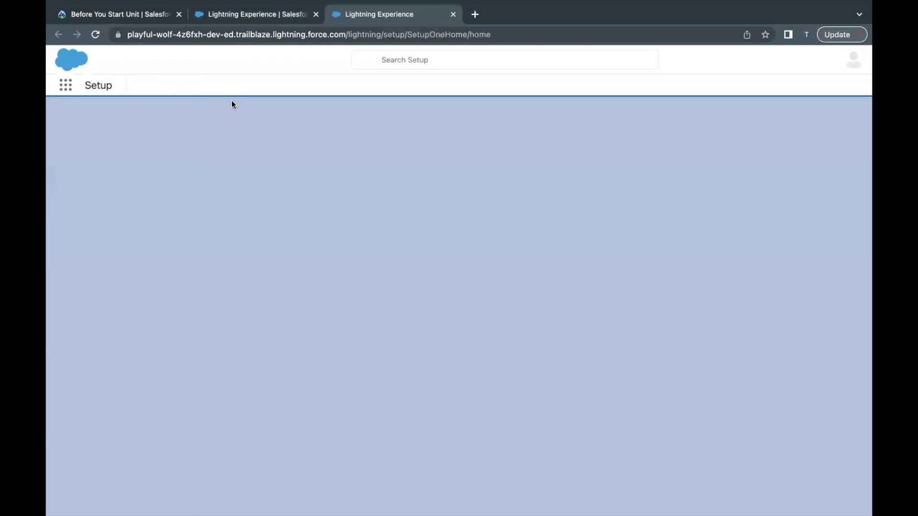
left_click(205, 87)
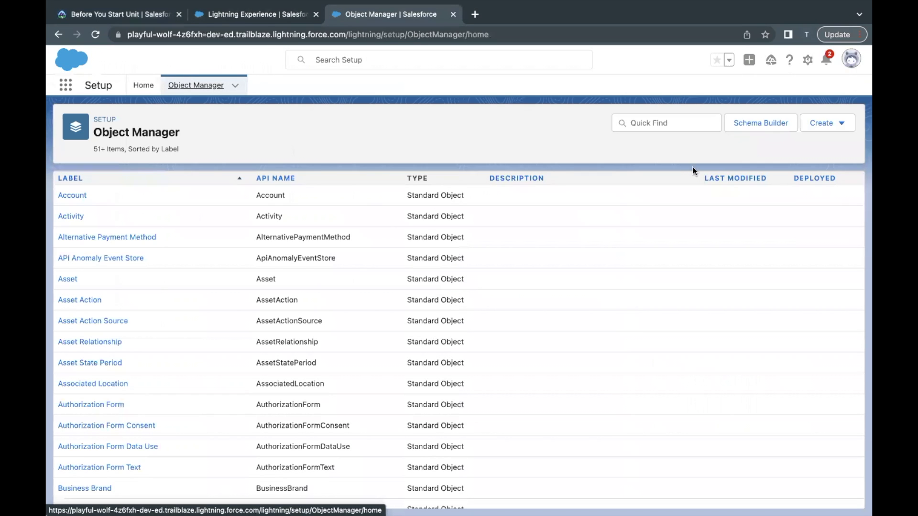
left_click(834, 126)
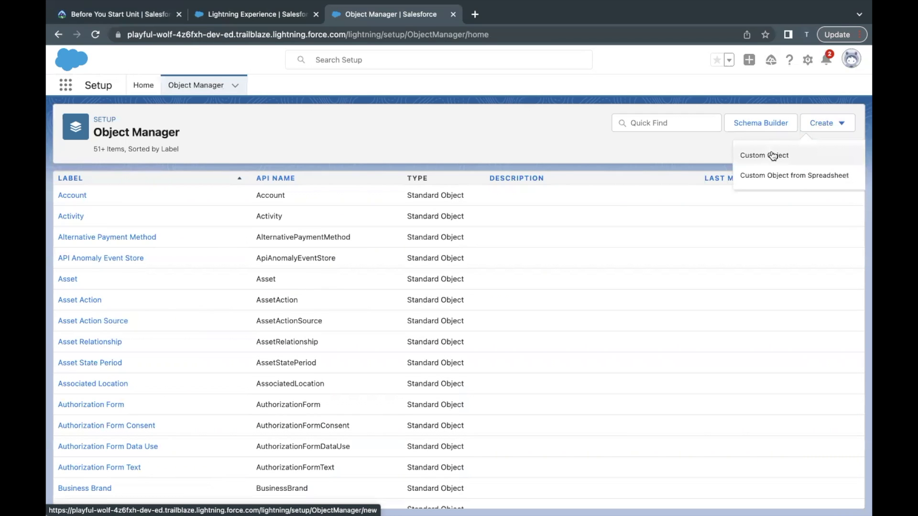
left_click(764, 157)
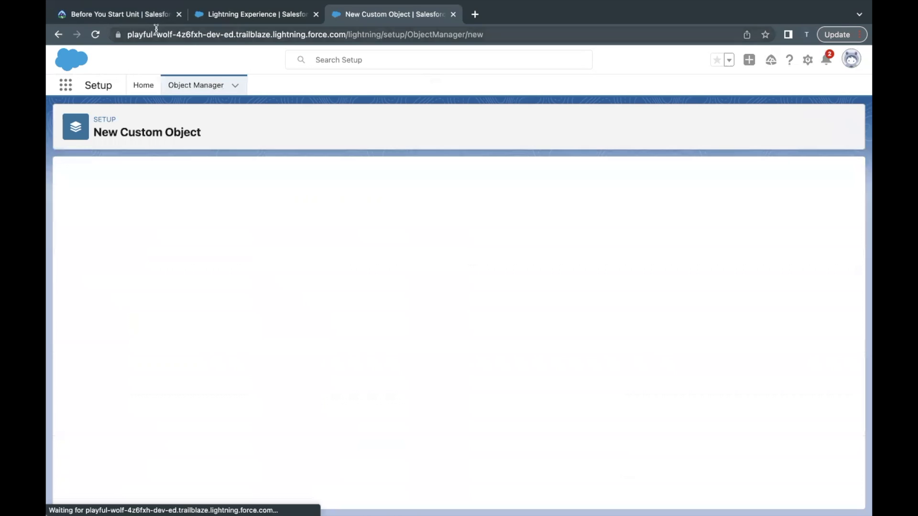
- Fill in the new object's label as Expense and its plural label as Expenses, following the challenge text
left_click(151, 15)
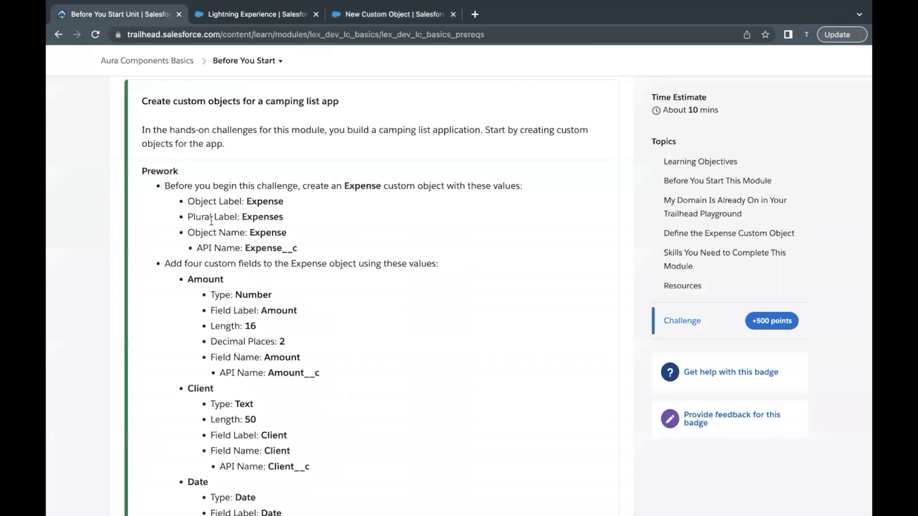
double_click(254, 203)
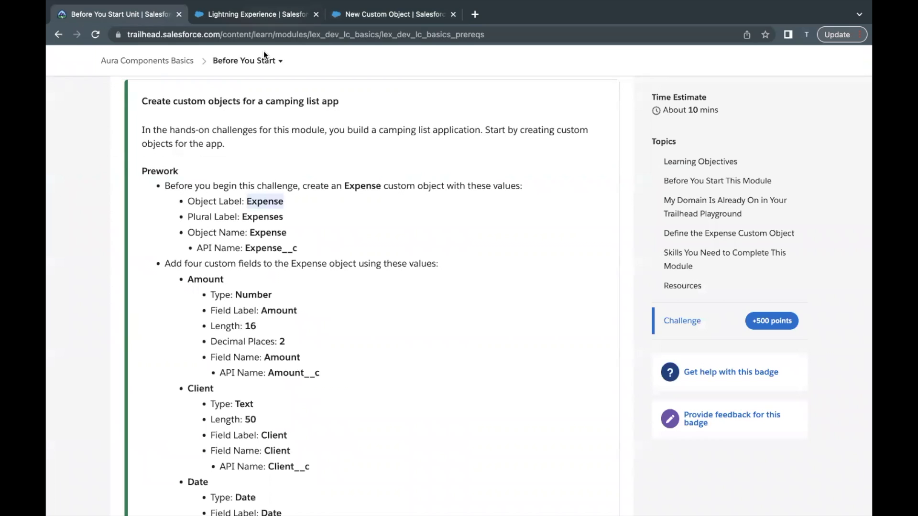
left_click_drag(242, 218, 276, 218)
key("super+c")
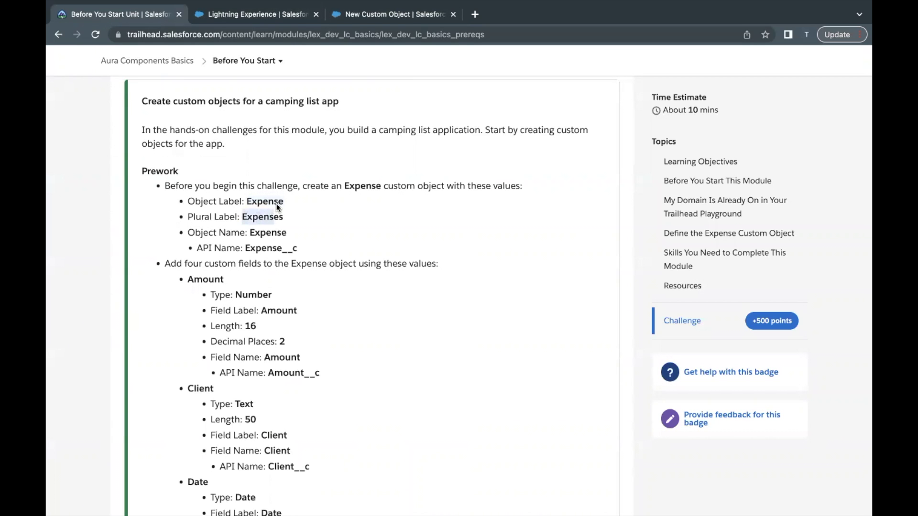
left_click(358, 16)
key("super+v")
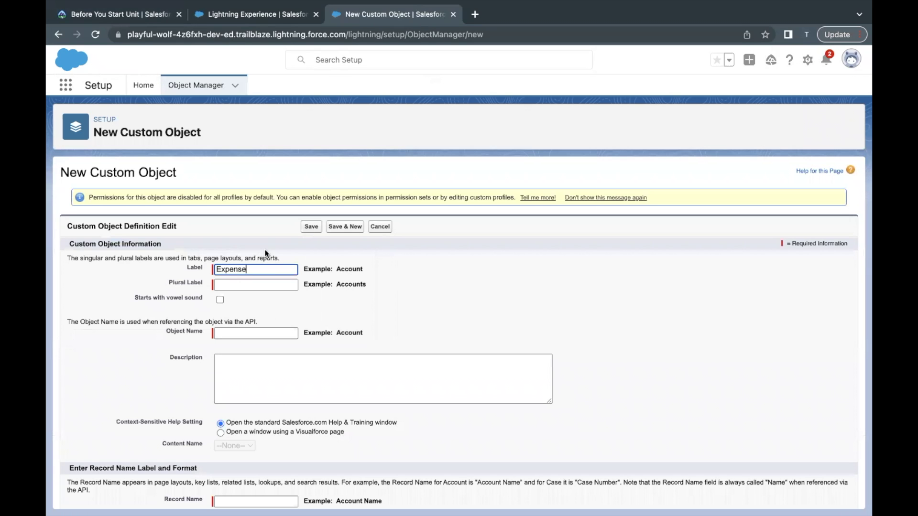
left_click(248, 285)
key("super+v")
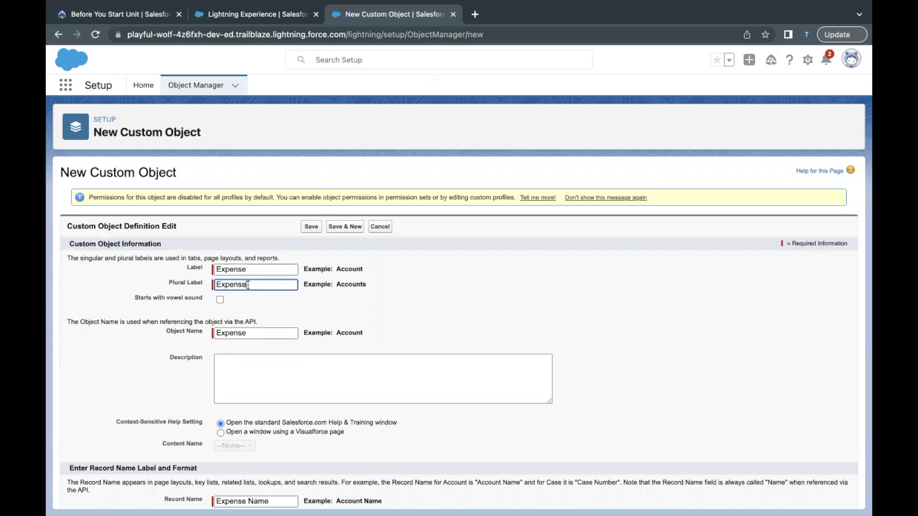
type("s")
- Compare the new object's form entries with the labels, object name and API name required by the challenge
left_click(102, 15)
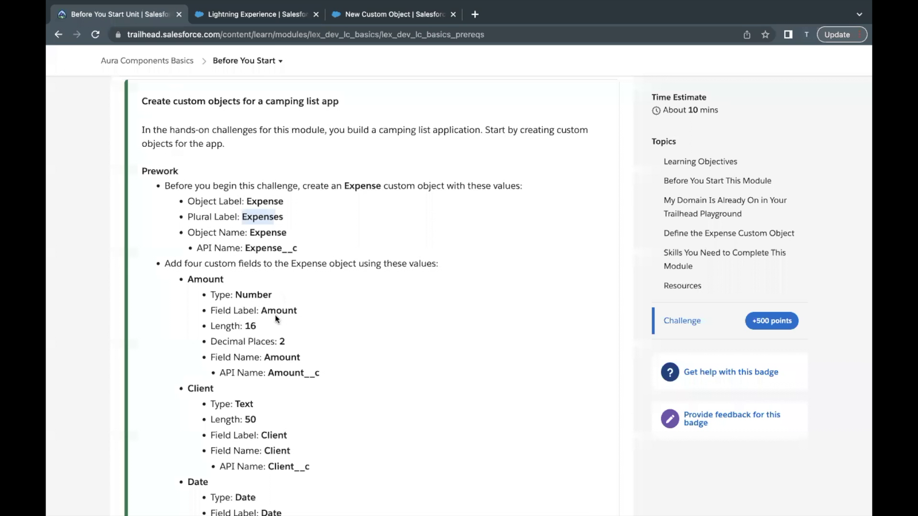
left_click(245, 248)
left_click_drag(245, 247, 299, 247)
left_click(364, 19)
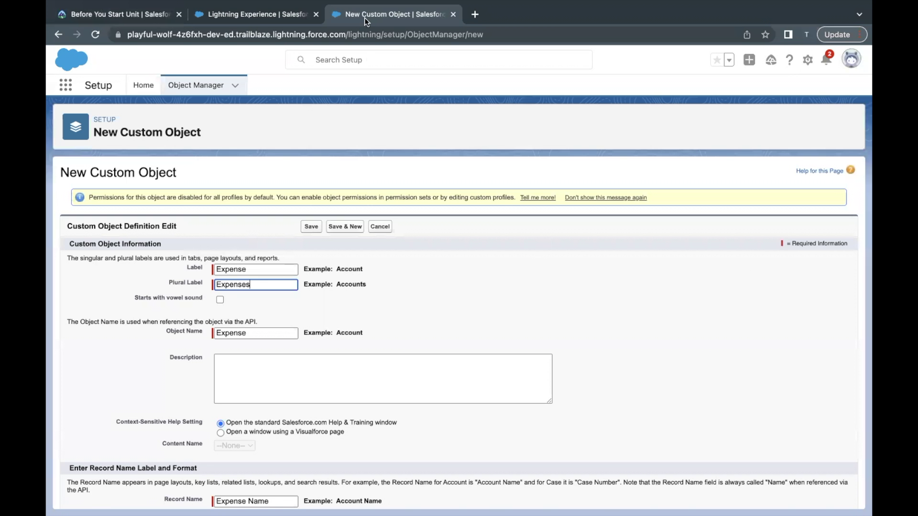
scroll(333, 307, "down", 1)
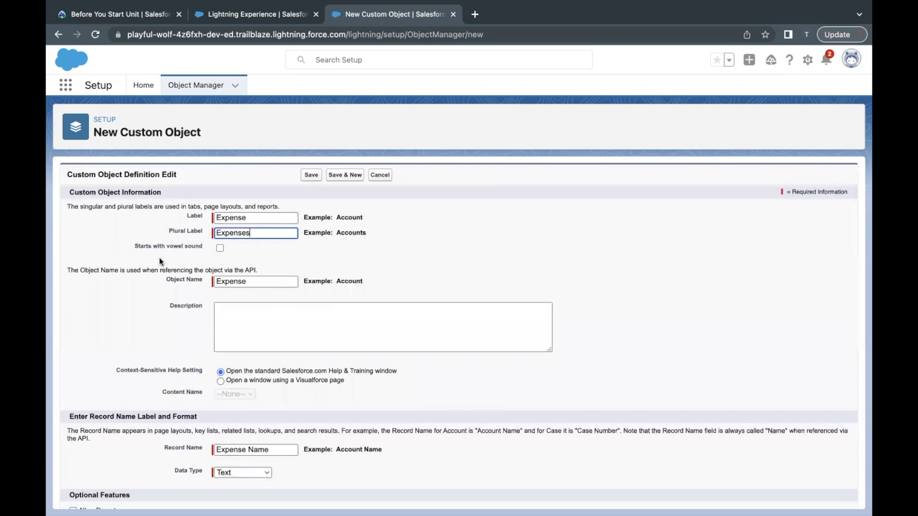
left_click(148, 17)
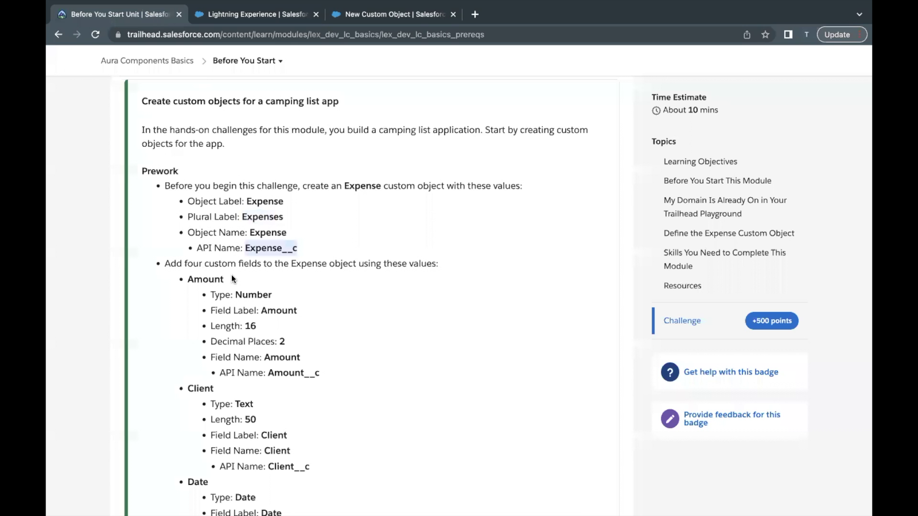
scroll(231, 275, "down", 1)
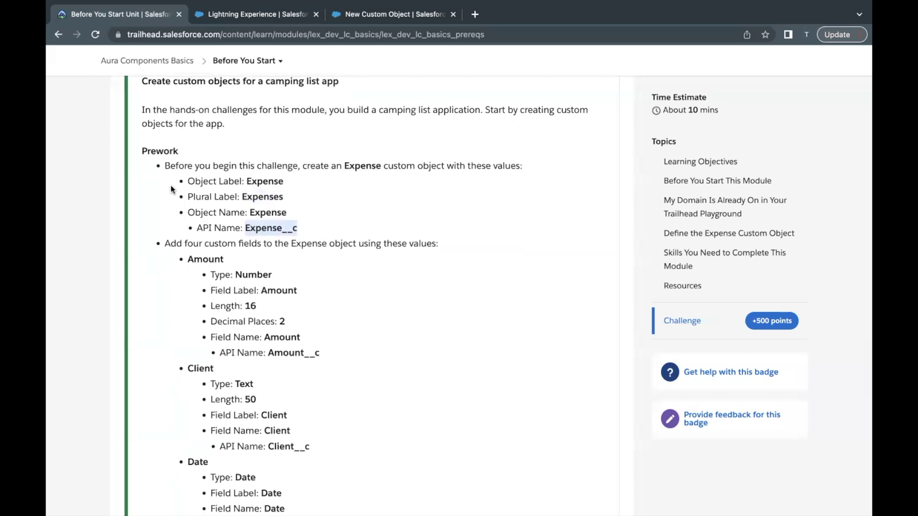
left_click_drag(180, 186, 298, 229)
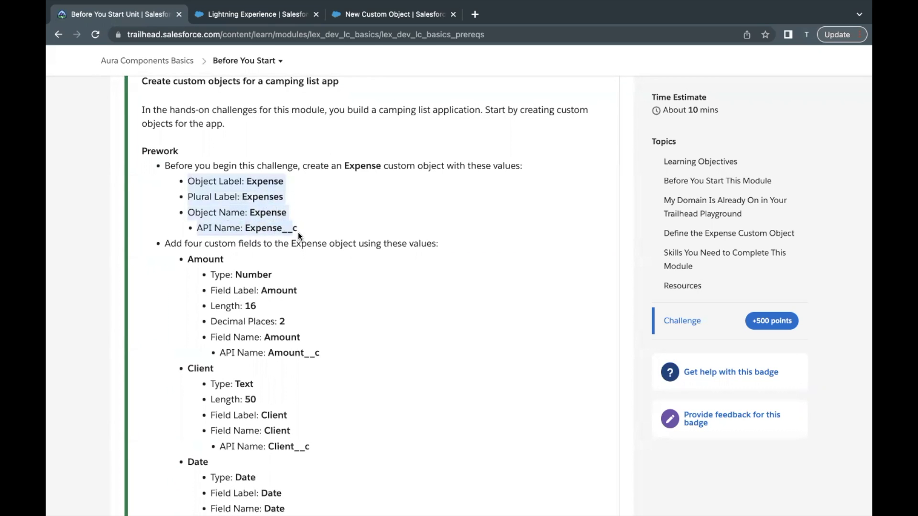
- Look over the remaining options of the new custom object form and save the Expense object
left_click(381, 17)
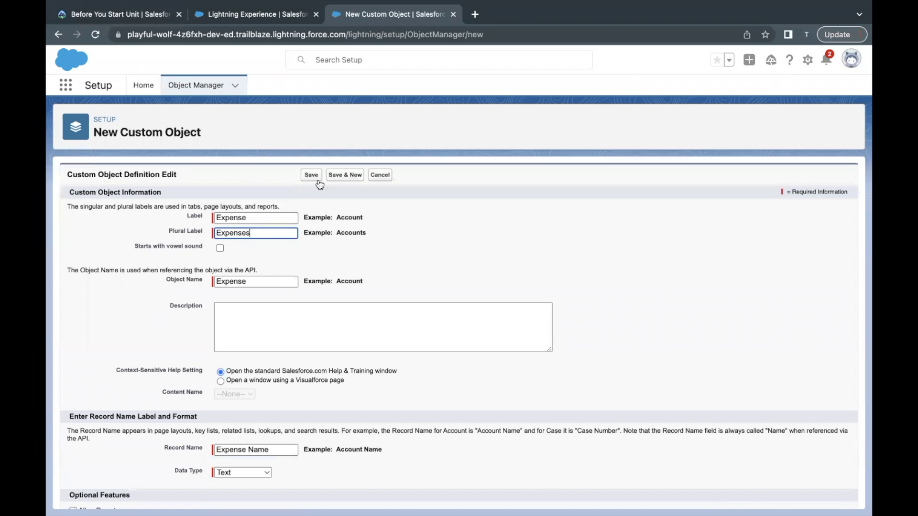
scroll(274, 289, "down", 3)
scroll(282, 268, "up", 4)
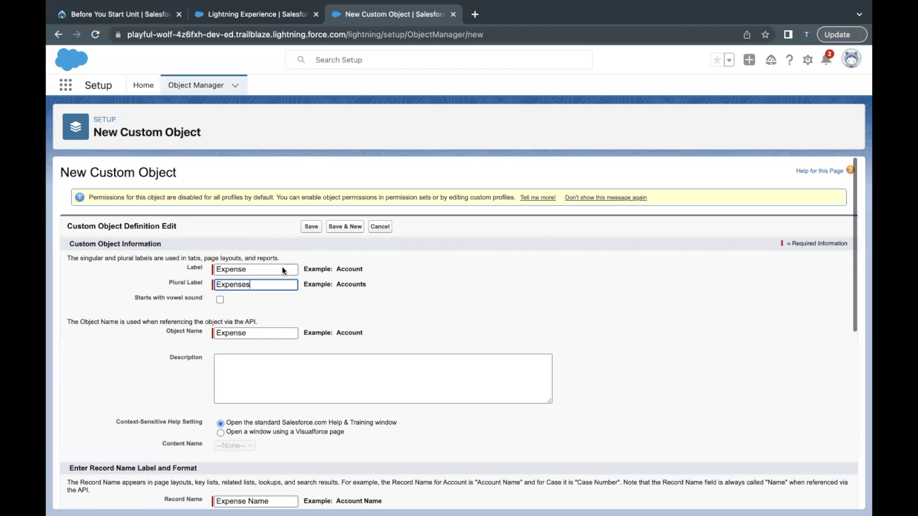
left_click(311, 227)
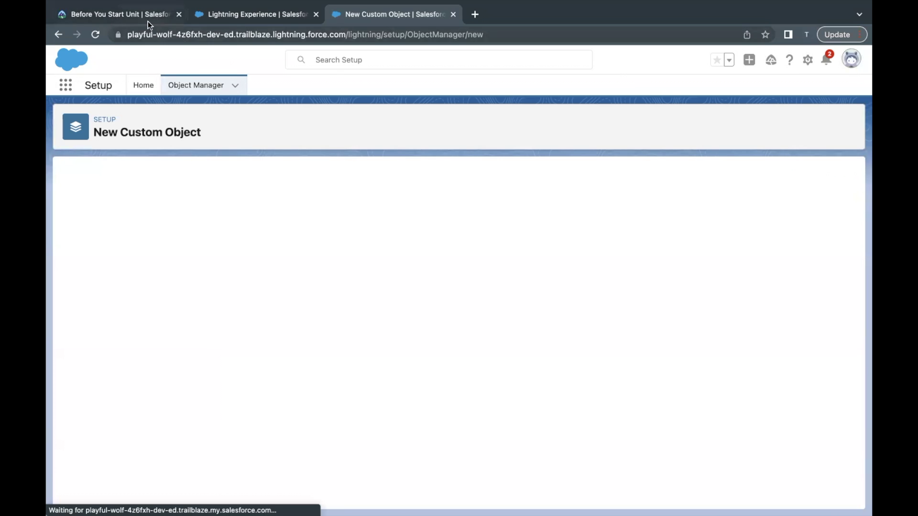
- Check the Amount field's requirements in the challenge and start a new custom field on the Expense object
left_click(139, 14)
scroll(234, 249, "down", 1)
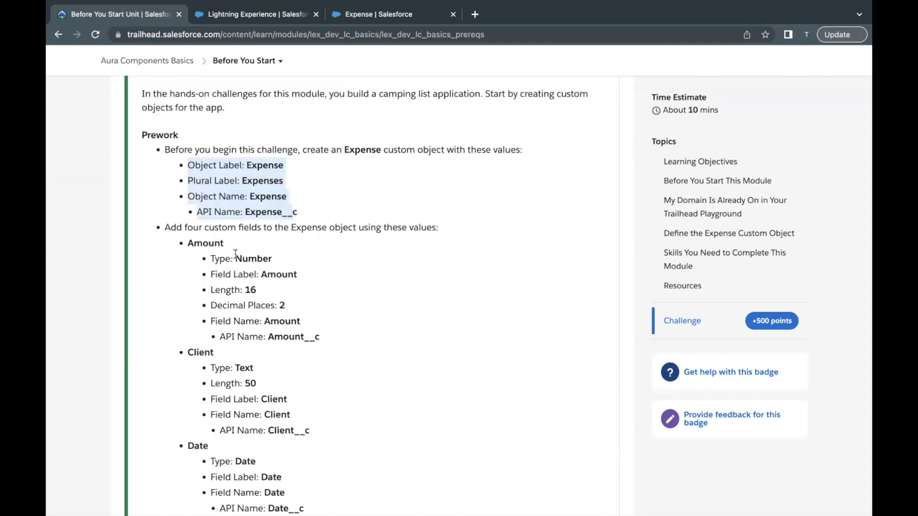
double_click(209, 244)
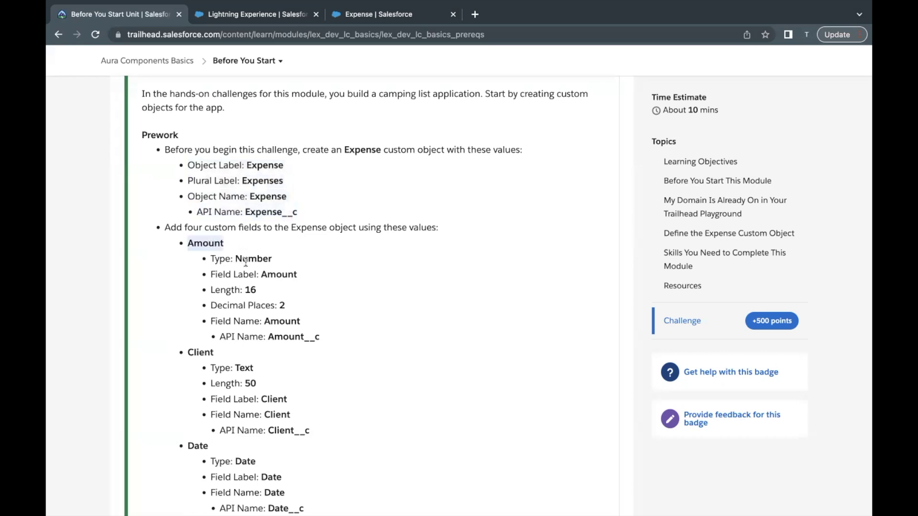
double_click(245, 258)
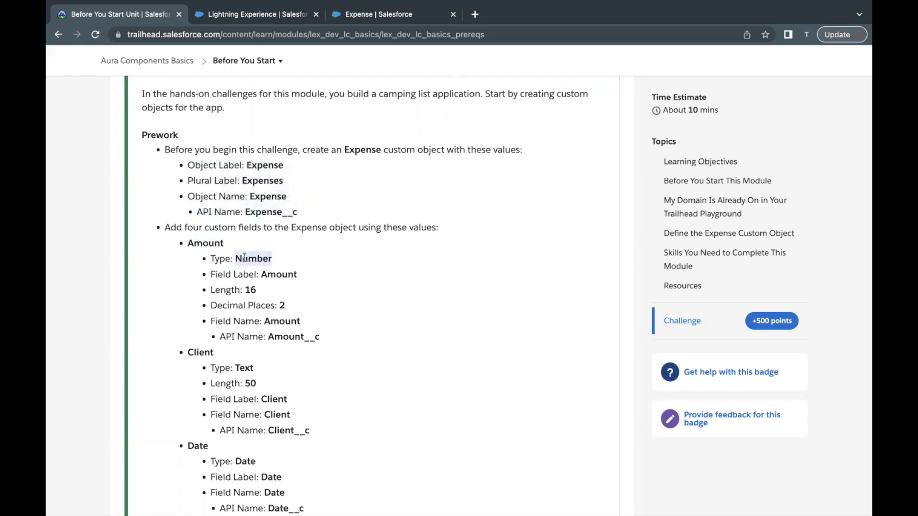
double_click(207, 244)
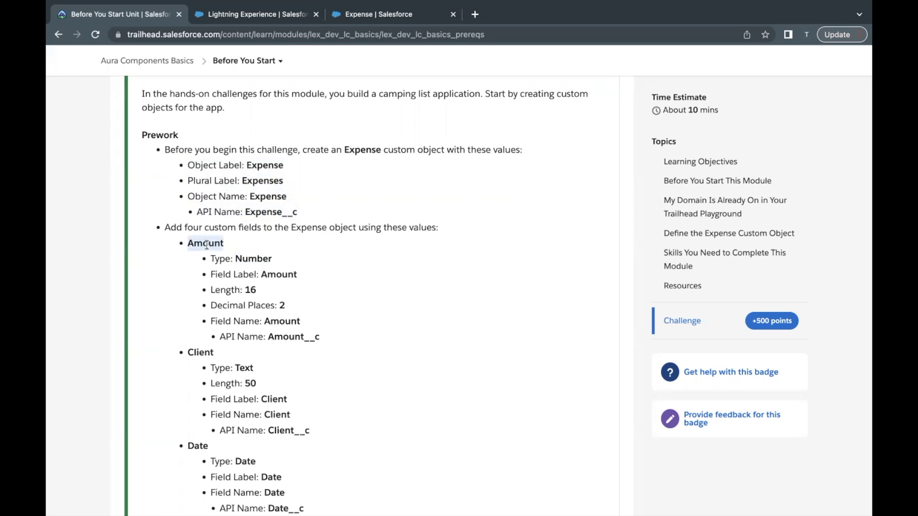
left_click(371, 14)
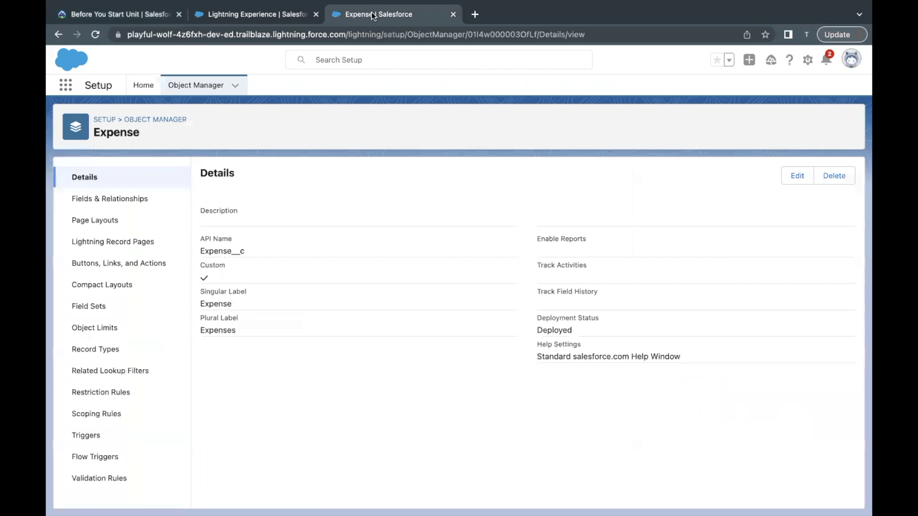
left_click(135, 207)
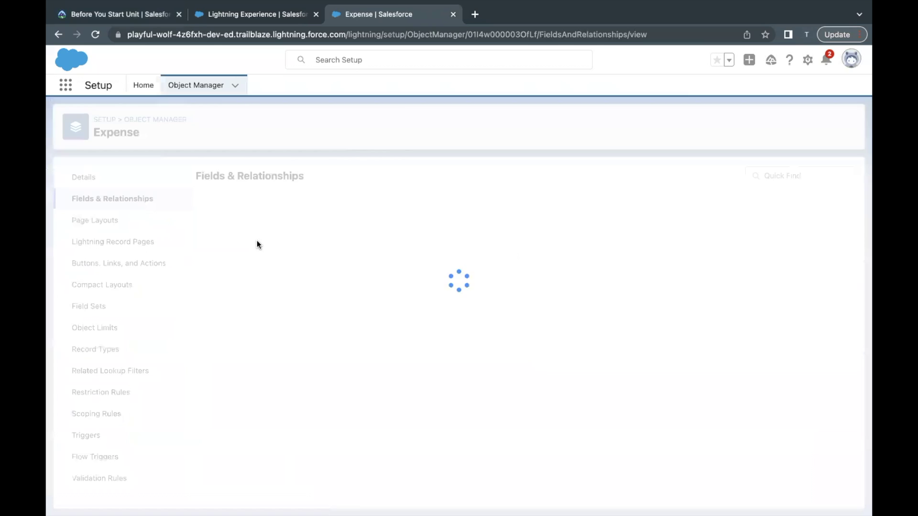
left_click(597, 176)
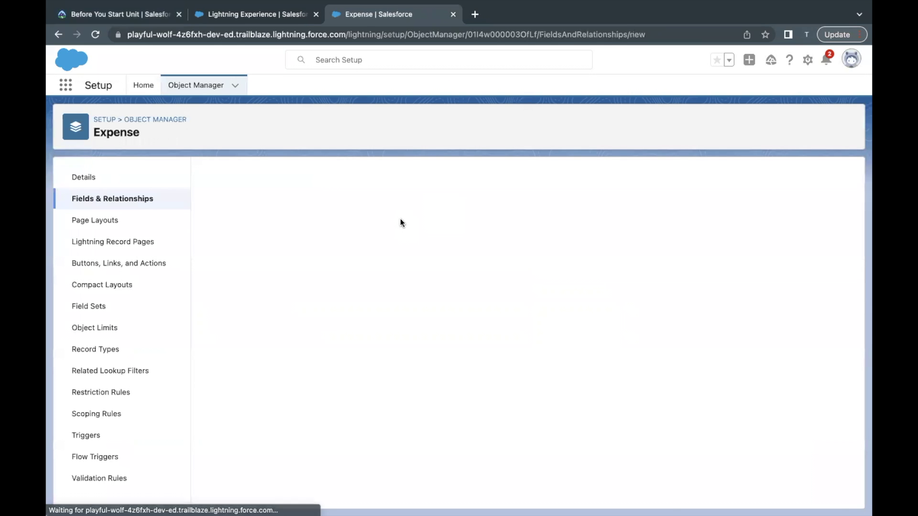
- Choose Number as the new field's data type and continue to the field details
scroll(231, 340, "down", 3)
scroll(232, 337, "down", 4)
scroll(231, 337, "down", 2)
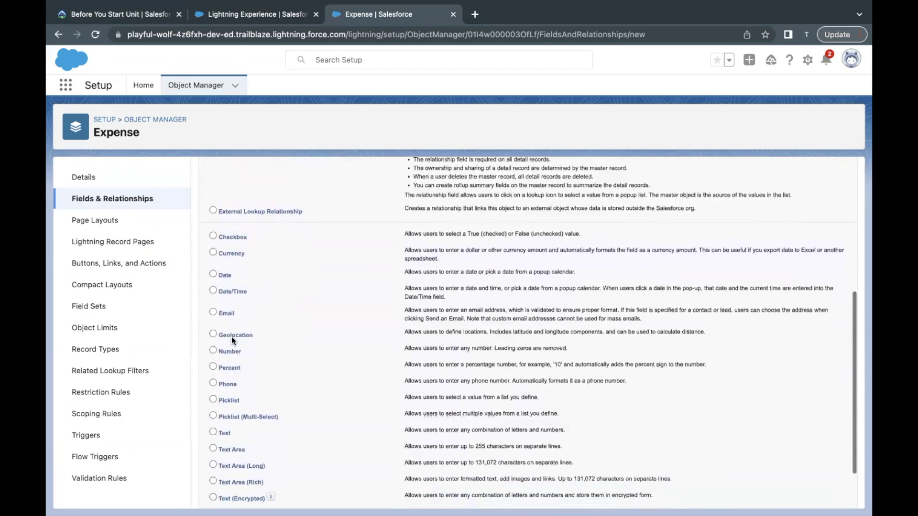
scroll(231, 337, "down", 1)
left_click(213, 313)
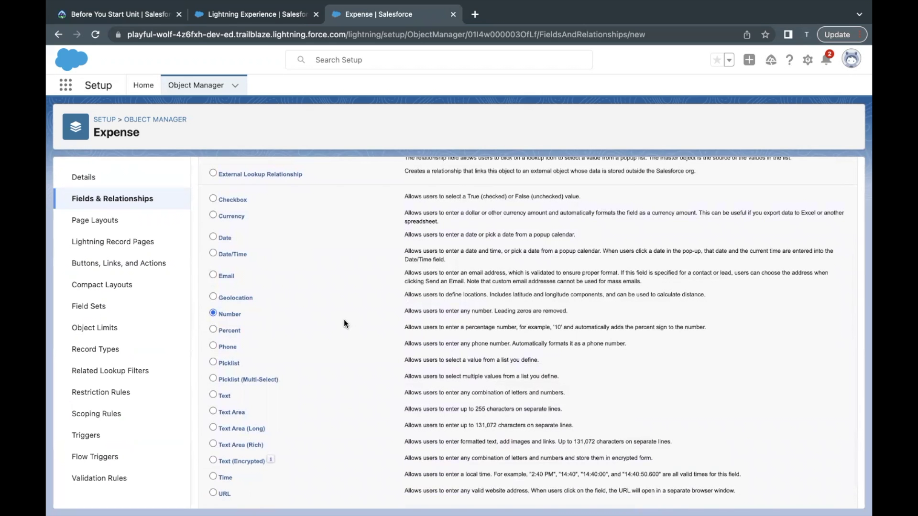
scroll(344, 319, "up", 6)
left_click(817, 199)
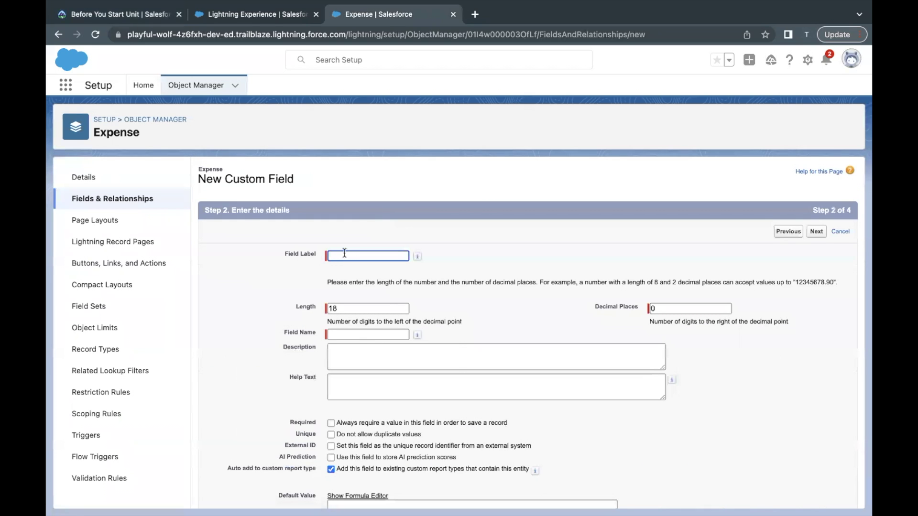
- Enter Amount as the field label and check the field's required length and decimal places in the challenge
left_click(344, 254)
type("Amount")
left_click(131, 15)
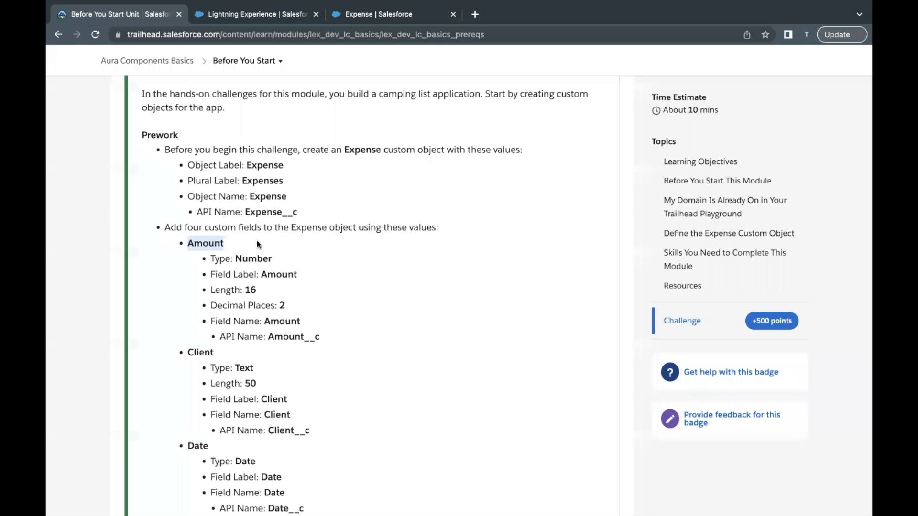
left_click_drag(242, 291, 255, 293)
left_click(255, 294)
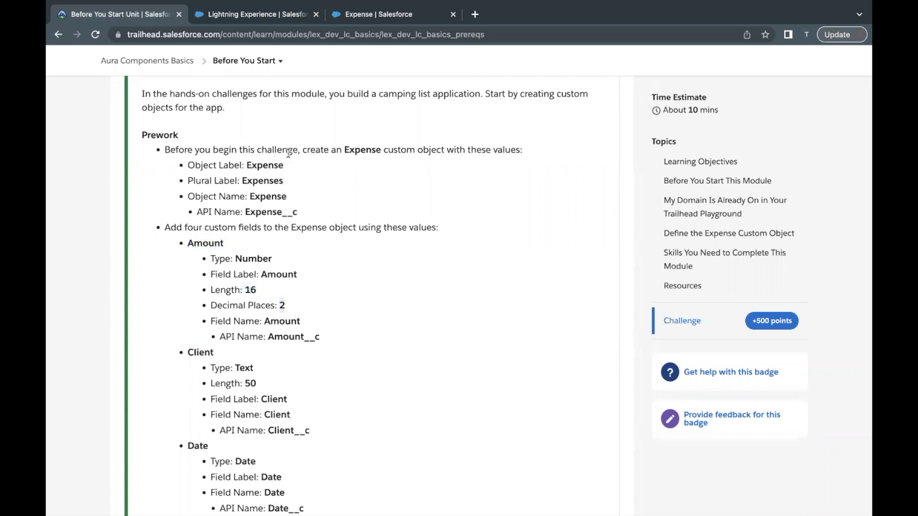
- Set the Amount field's length to 16 and decimal places to 2, and continue to field-level security
left_click(382, 14)
left_click(343, 310)
key("BackSpace")
key("BackSpace")
type("16")
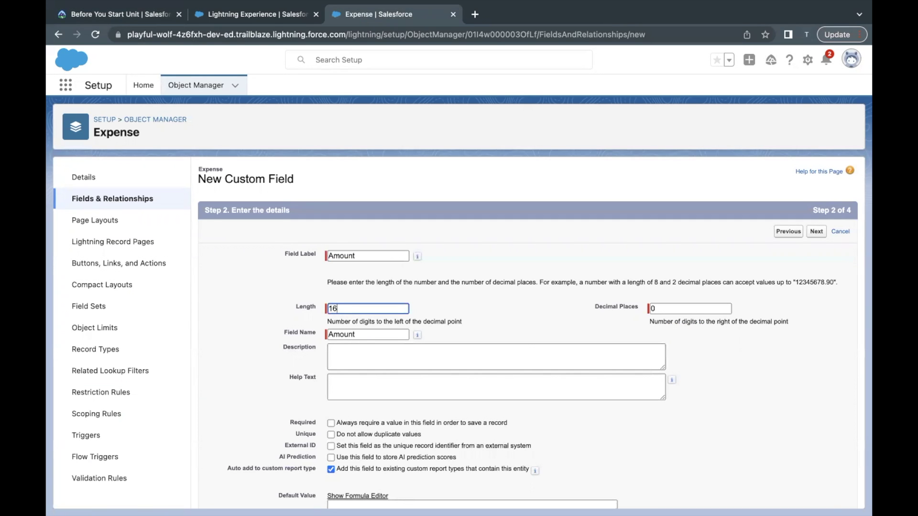
left_click(661, 311)
key("BackSpace")
type("2")
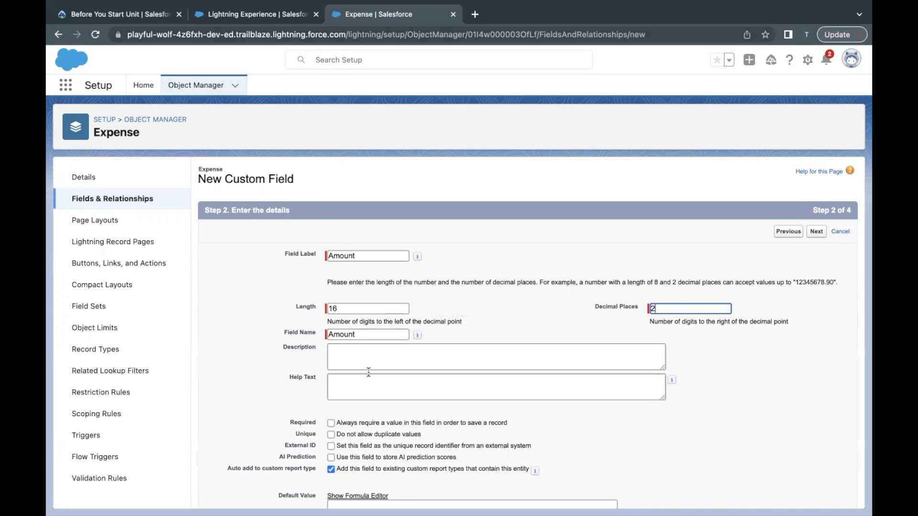
scroll(353, 403, "down", 2)
scroll(353, 403, "down", 2)
scroll(549, 340, "up", 4)
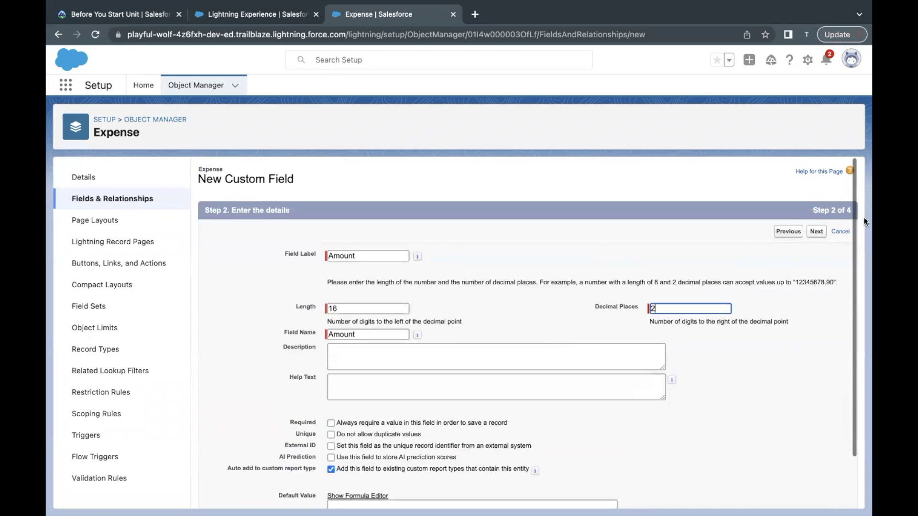
left_click(816, 232)
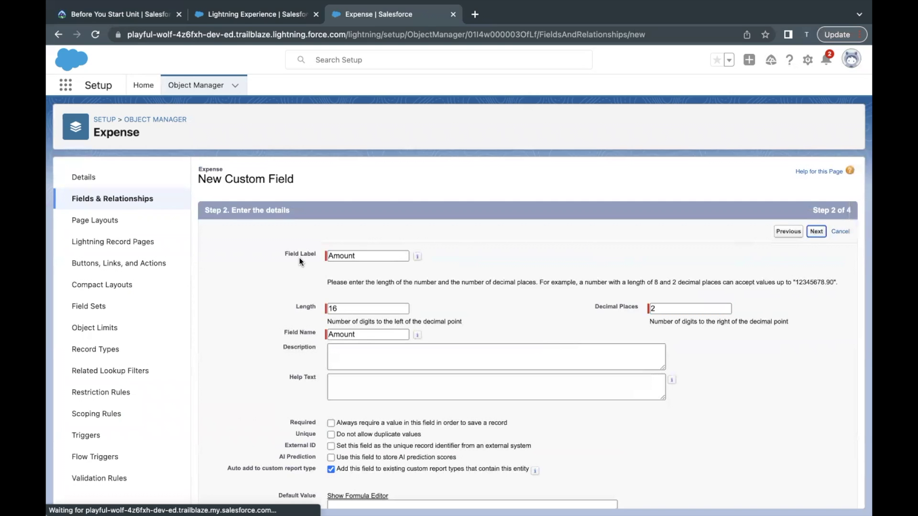
- Review the Amount field's profile visibility, including System Administrator, then save it on the Expense Layout and start another field
scroll(375, 302, "down", 5)
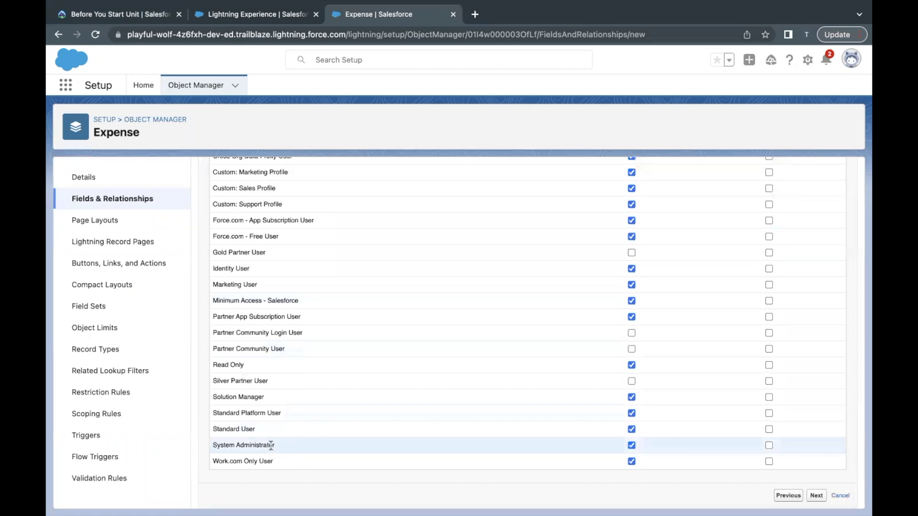
left_click_drag(281, 448, 212, 447)
scroll(639, 420, "up", 6)
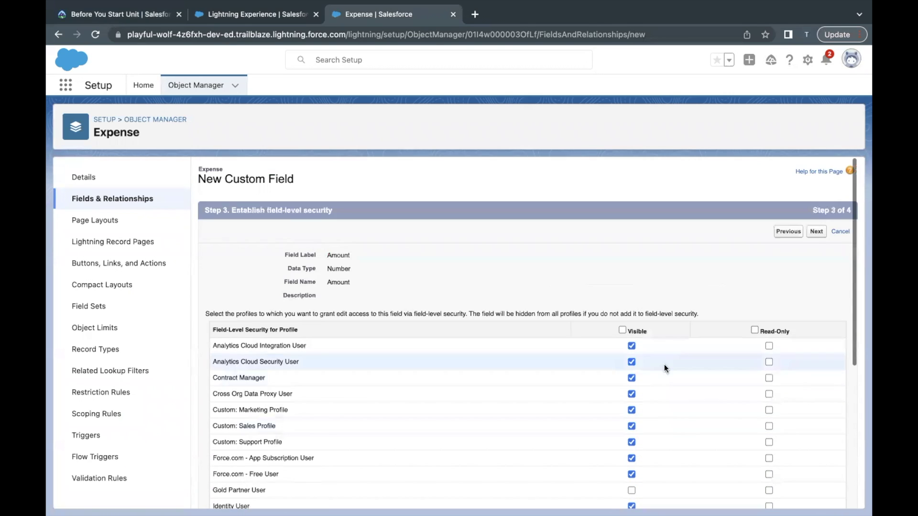
left_click(817, 233)
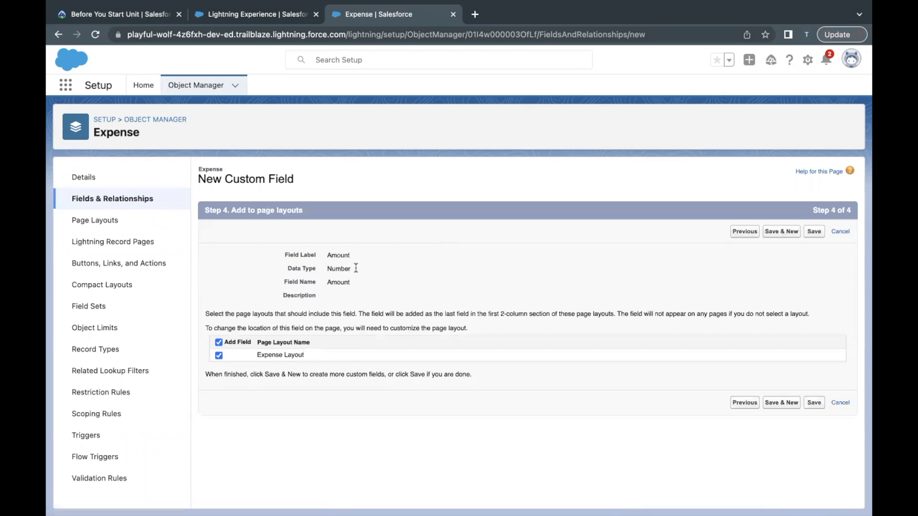
left_click(786, 232)
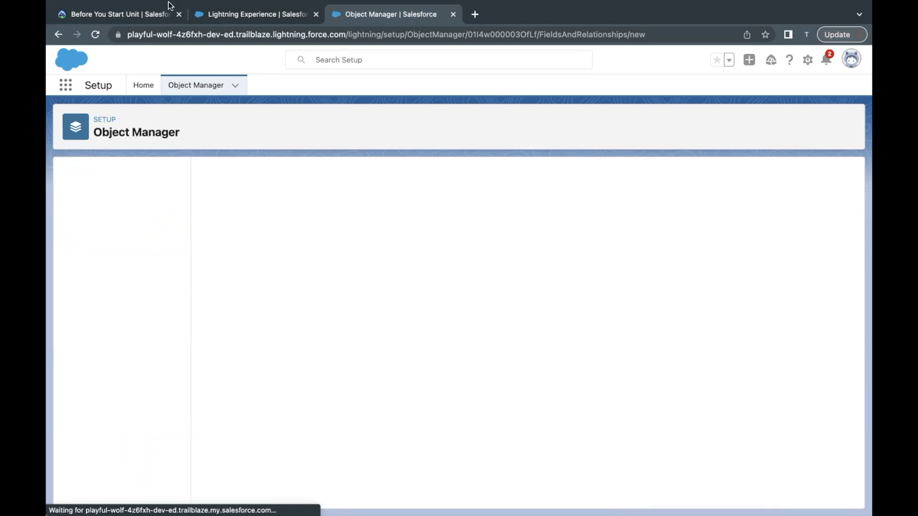
- Check the Client field's required type, length, label and name in the Trailhead challenge
left_click(154, 14)
scroll(209, 329, "down", 3)
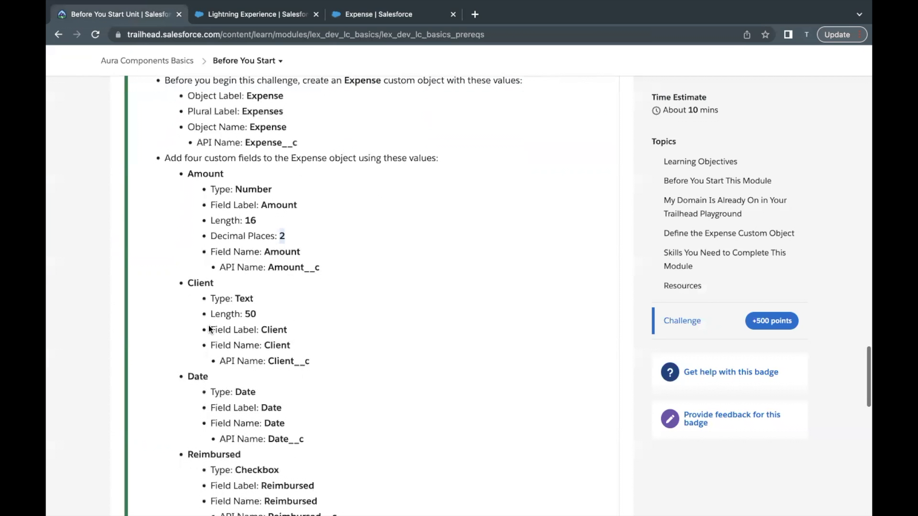
scroll(209, 329, "down", 1)
left_click_drag(187, 261, 213, 261)
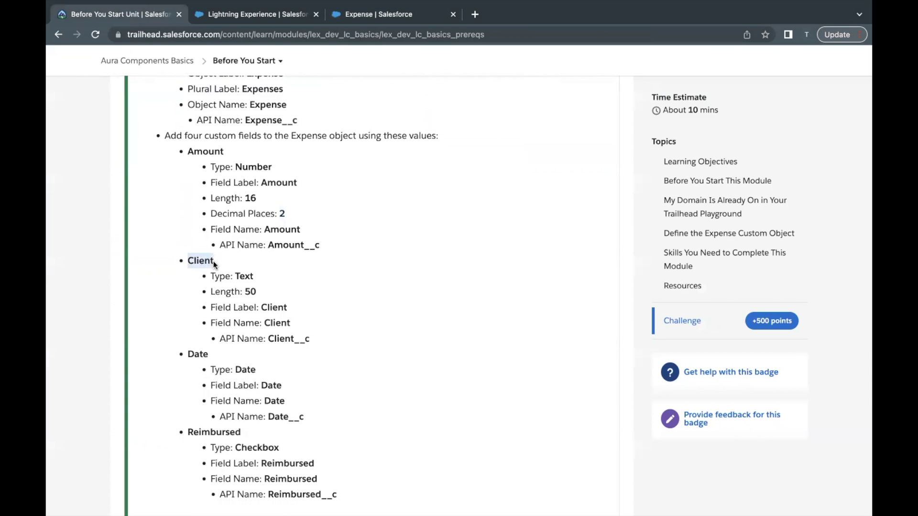
double_click(206, 260)
left_click(233, 275)
- Return to Expense setup, choose Text as the new field's data type and continue to the field details
left_click(375, 14)
scroll(363, 343, "down", 6)
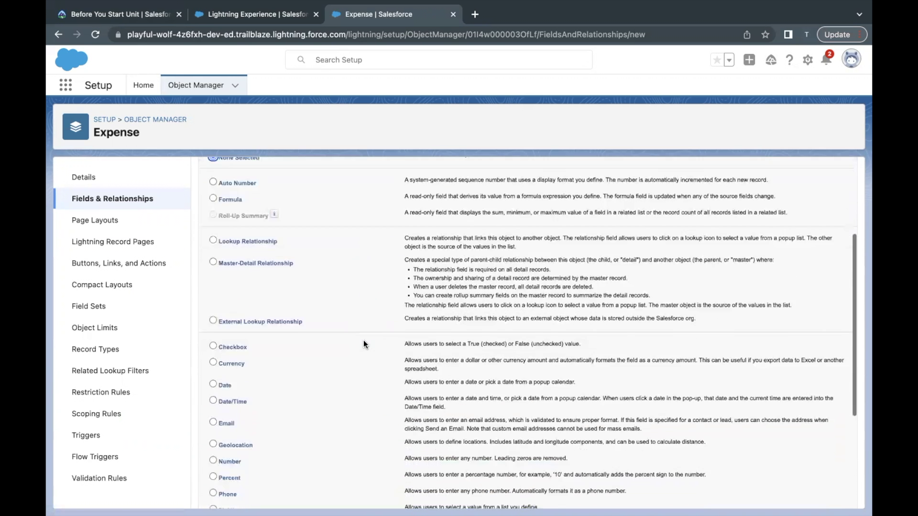
scroll(364, 340, "down", 1)
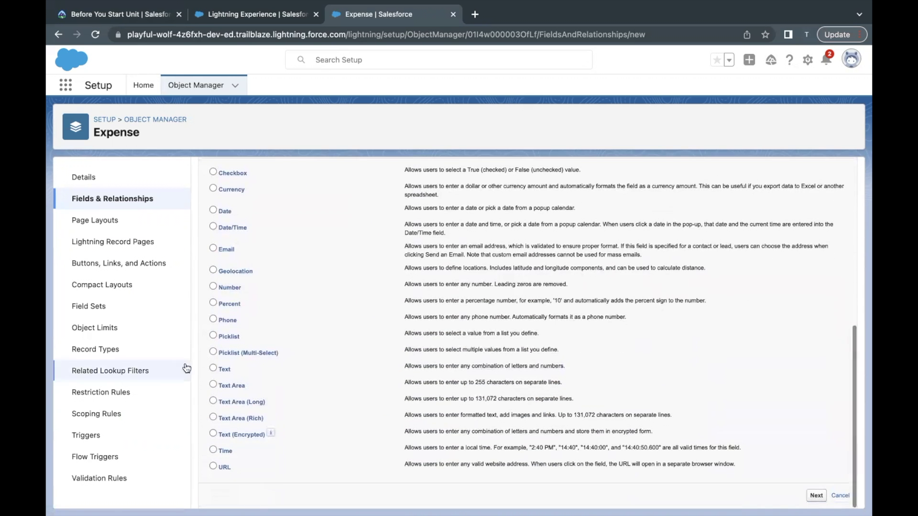
left_click(220, 369)
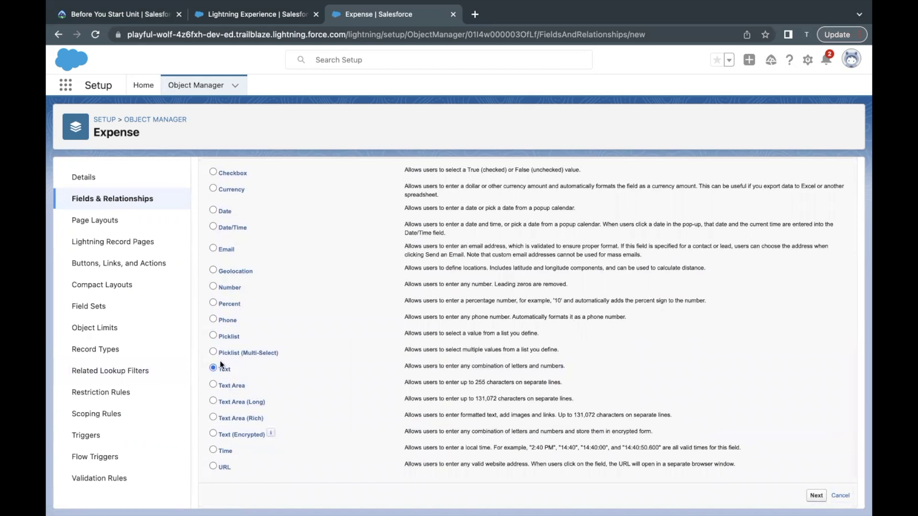
scroll(436, 323, "up", 1)
scroll(435, 323, "up", 6)
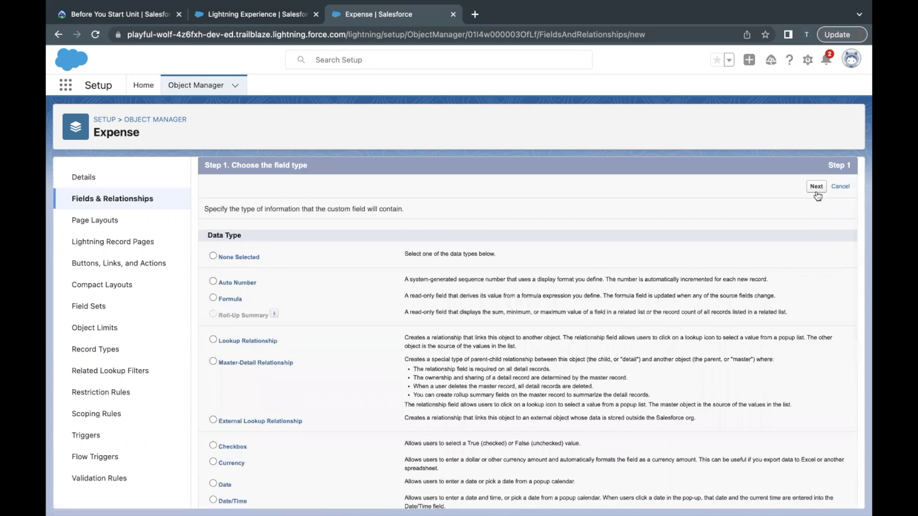
left_click(816, 187)
- Label the text field Client, set its length to 50 as the challenge requires, and continue to field-level security
left_click(340, 257)
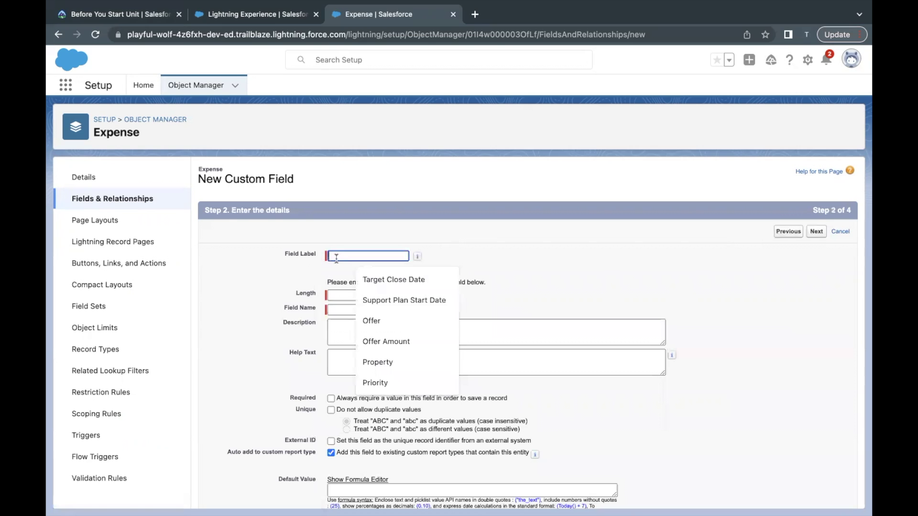
type("Client")
key("Tab")
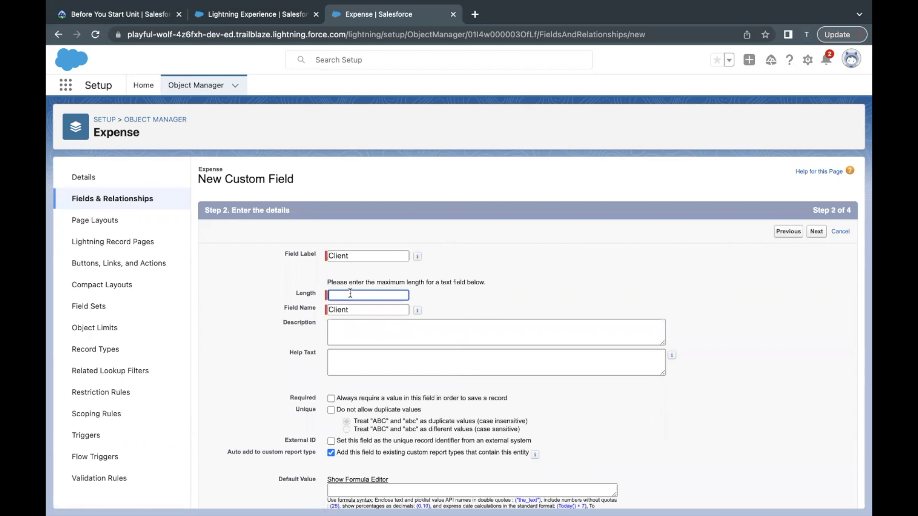
left_click(119, 16)
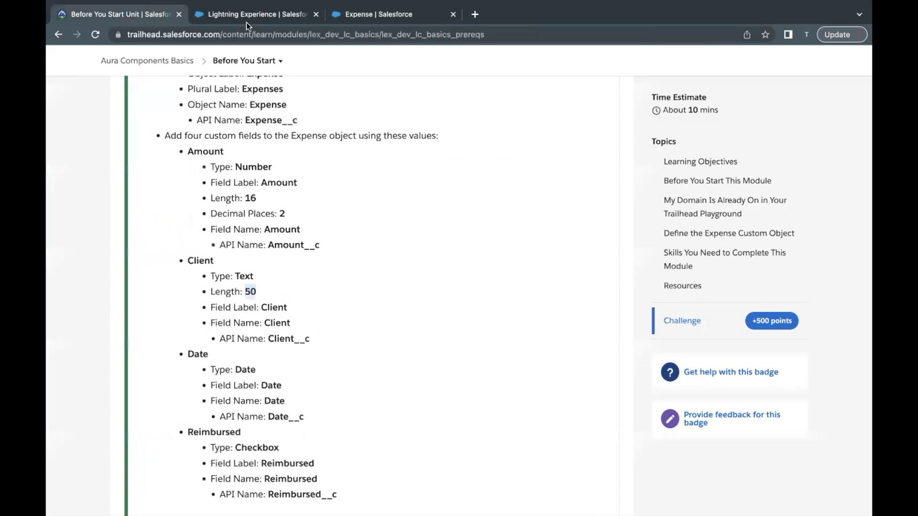
left_click(359, 18)
type("50")
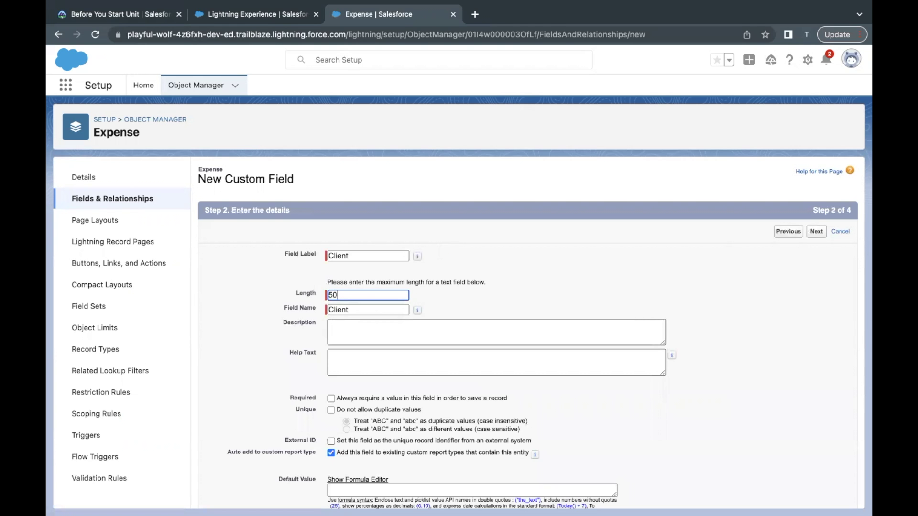
scroll(802, 294, "down", 2)
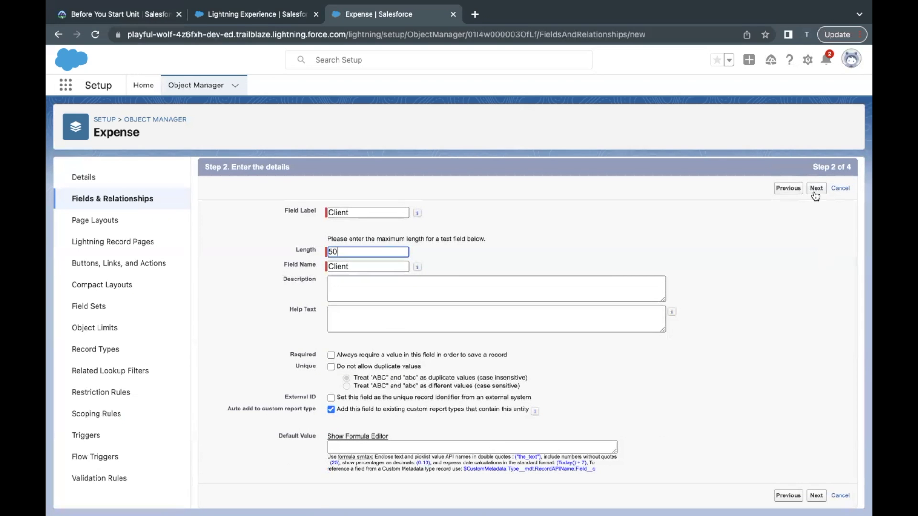
left_click(816, 188)
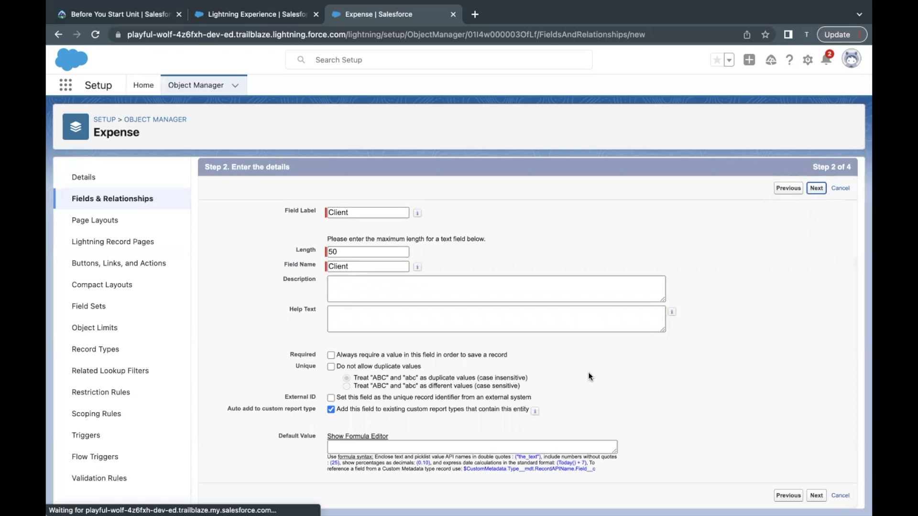
- Review the Client field's profile visibility, then save the field on the Expense Layout and start another one
scroll(586, 375, "down", 2)
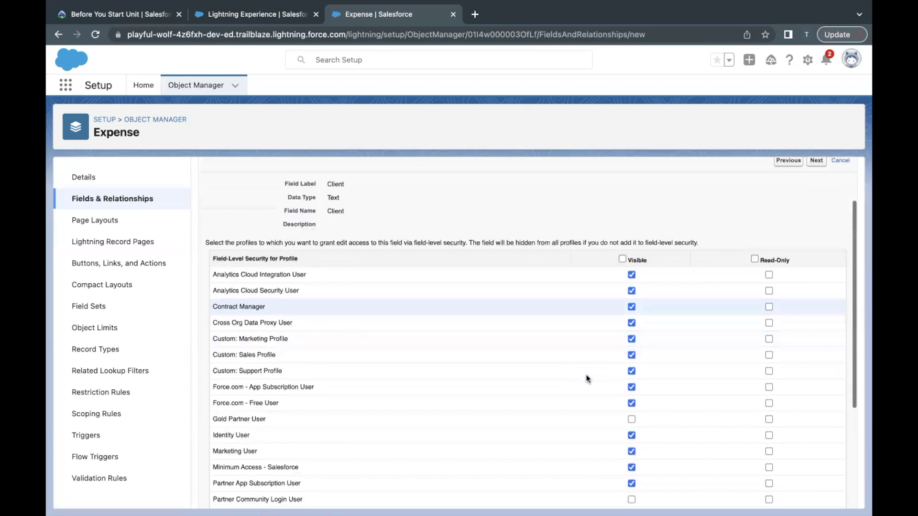
scroll(619, 437, "down", 4)
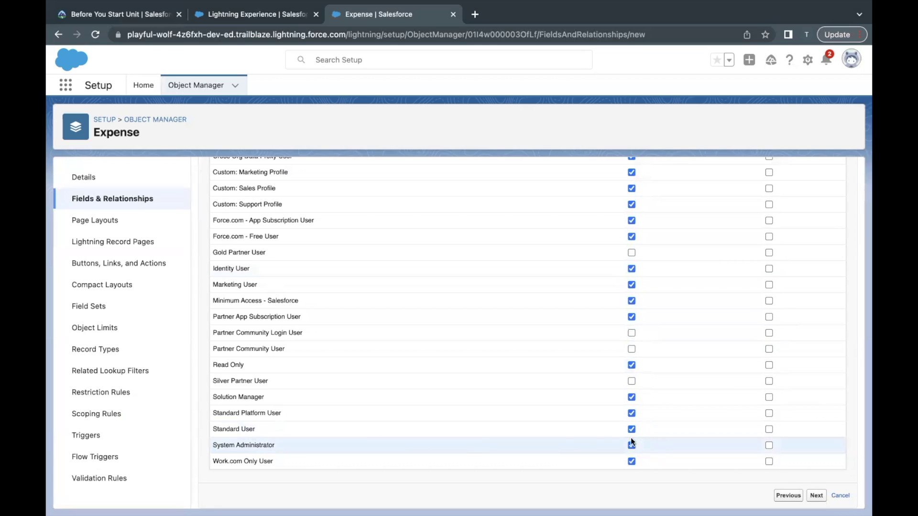
left_click(817, 496)
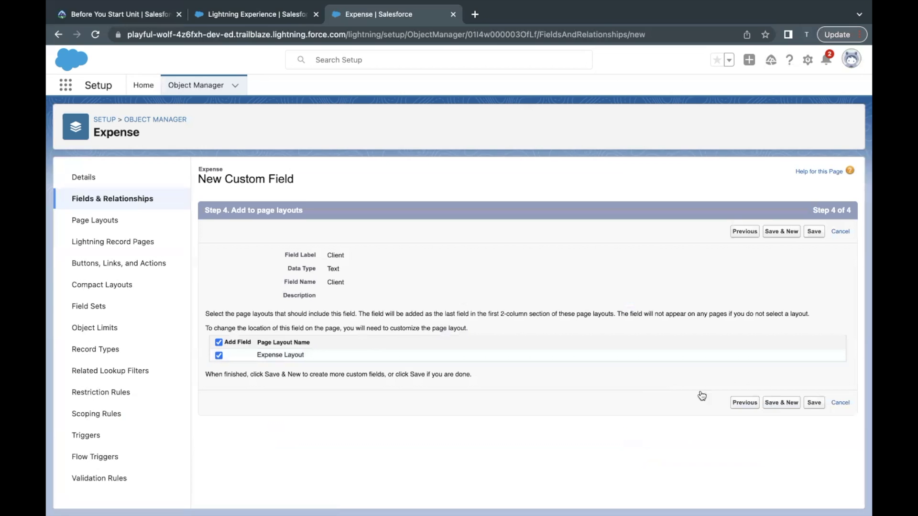
left_click(794, 405)
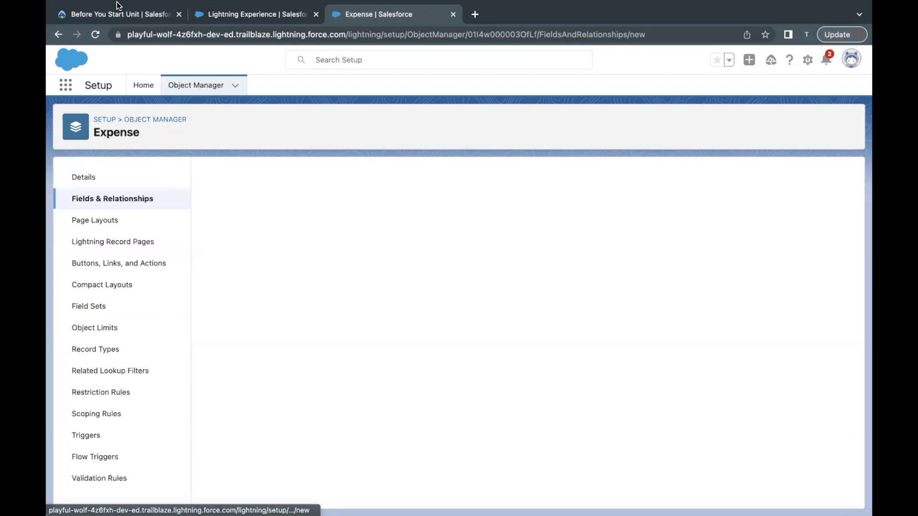
- Check the Date field's required type, label and name in the Trailhead challenge
left_click(119, 7)
scroll(237, 373, "down", 2)
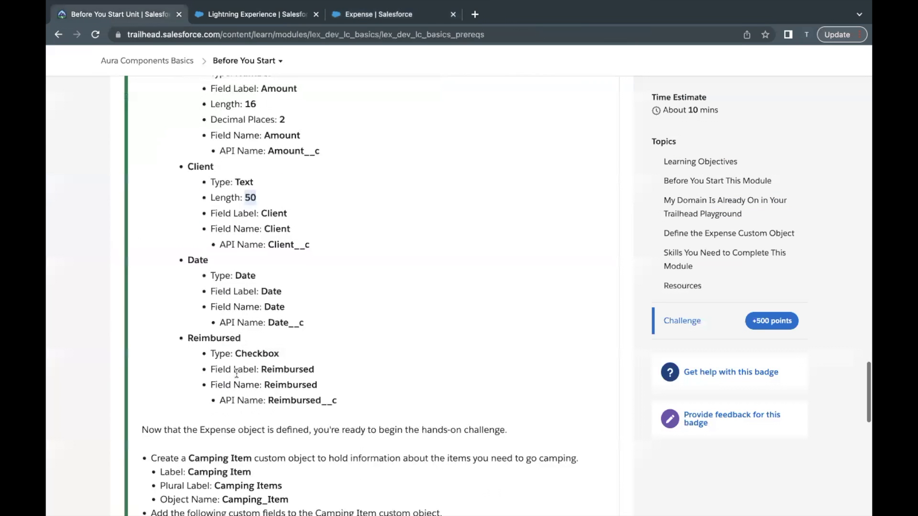
left_click(189, 263)
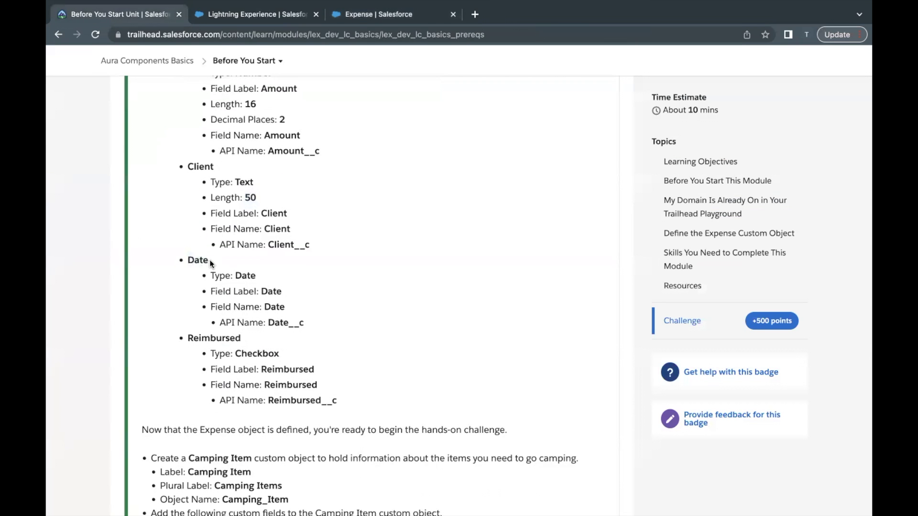
double_click(195, 259)
- Choose Date as the Expense field's data type, label the field Date and continue to field-level security
left_click(398, 15)
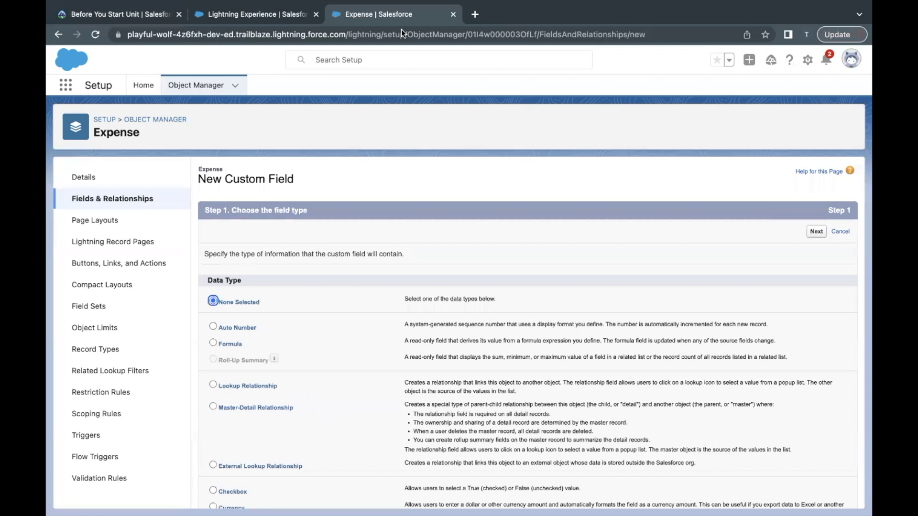
scroll(279, 355, "down", 5)
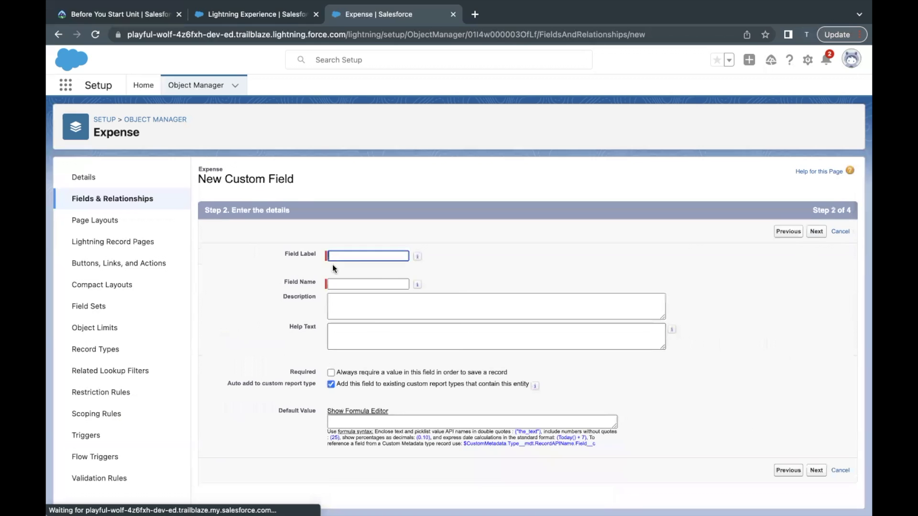
left_click(356, 257)
type("Date")
left_click(360, 282)
left_click(817, 231)
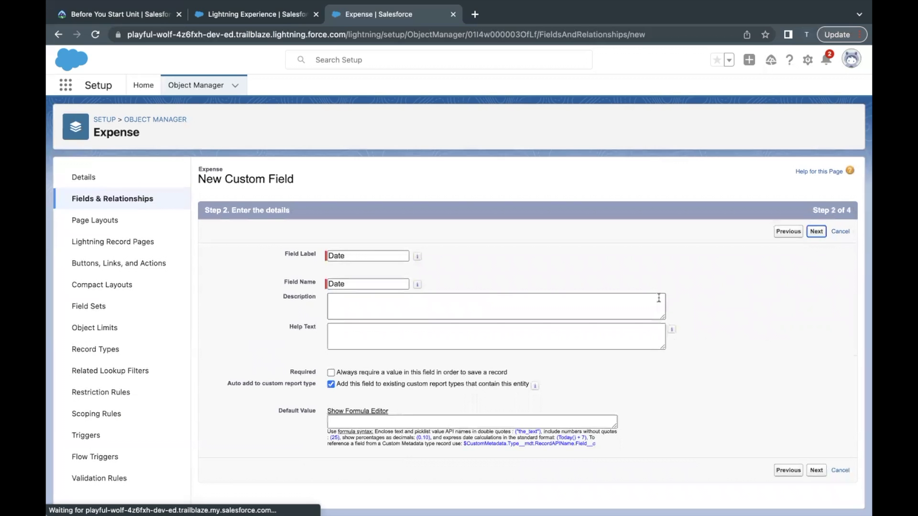
- Review the Date field's profile visibility, then save the field on the Expense Layout and start another one
scroll(745, 357, "down", 5)
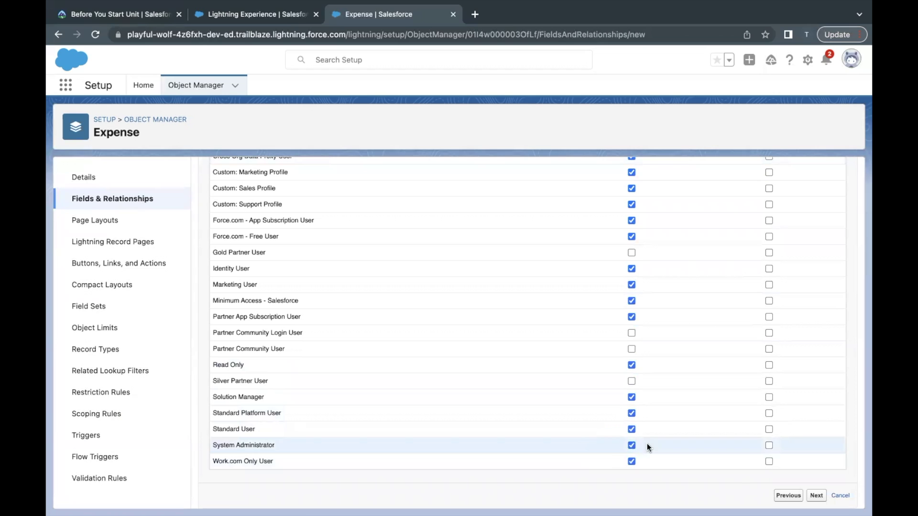
left_click(817, 496)
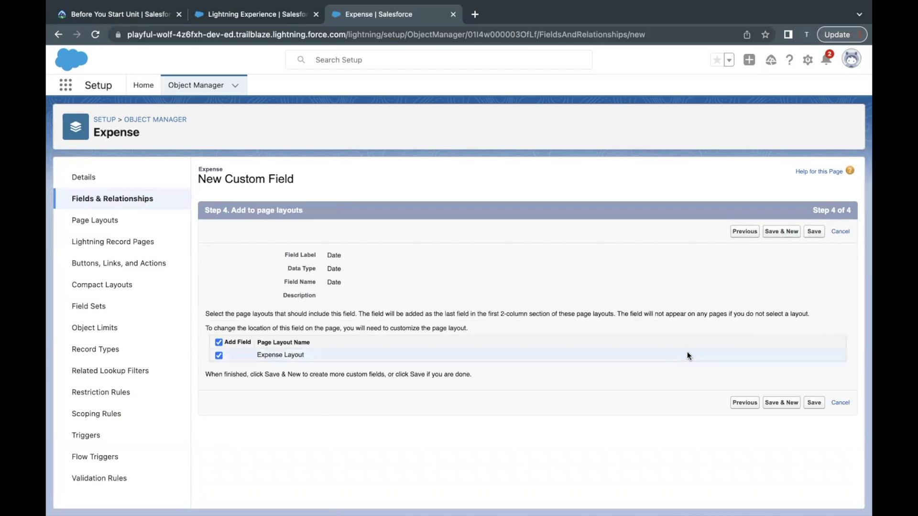
left_click(782, 232)
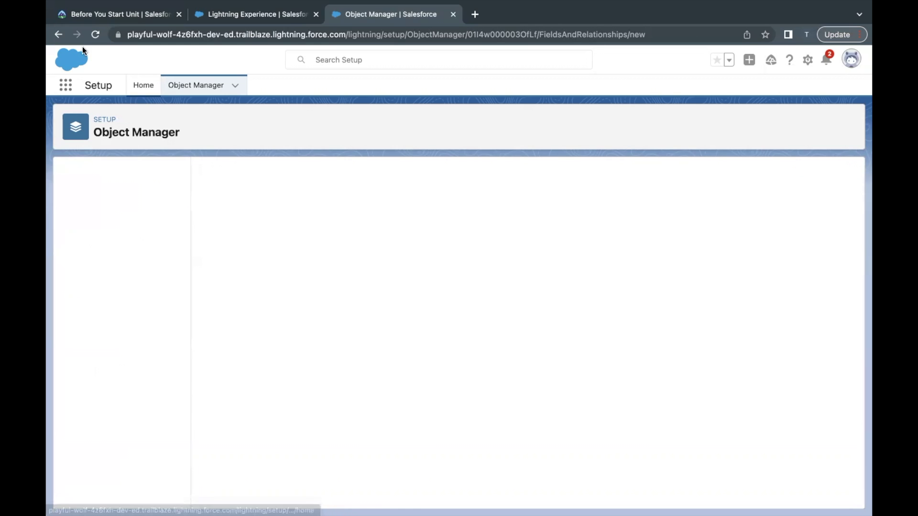
- Check the Reimbursed field's required type, label and name in the Trailhead challenge
left_click(117, 13)
scroll(215, 258, "down", 2)
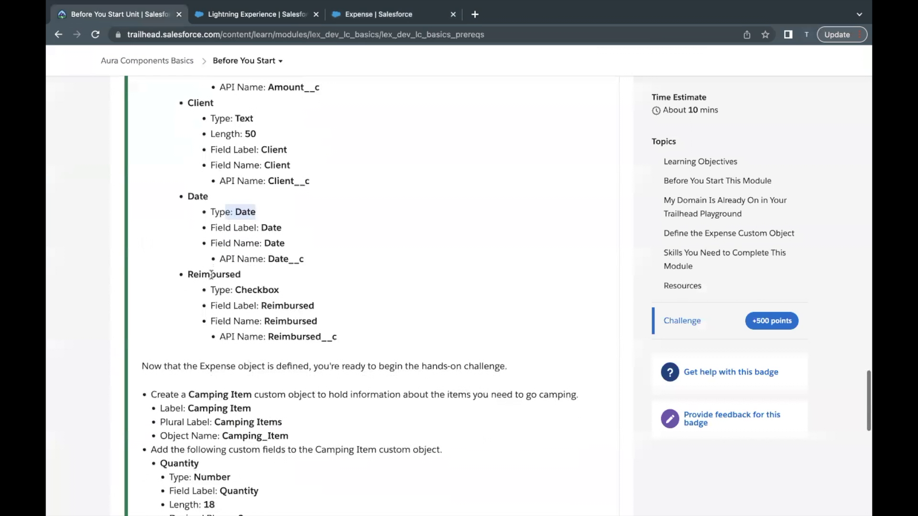
double_click(211, 275)
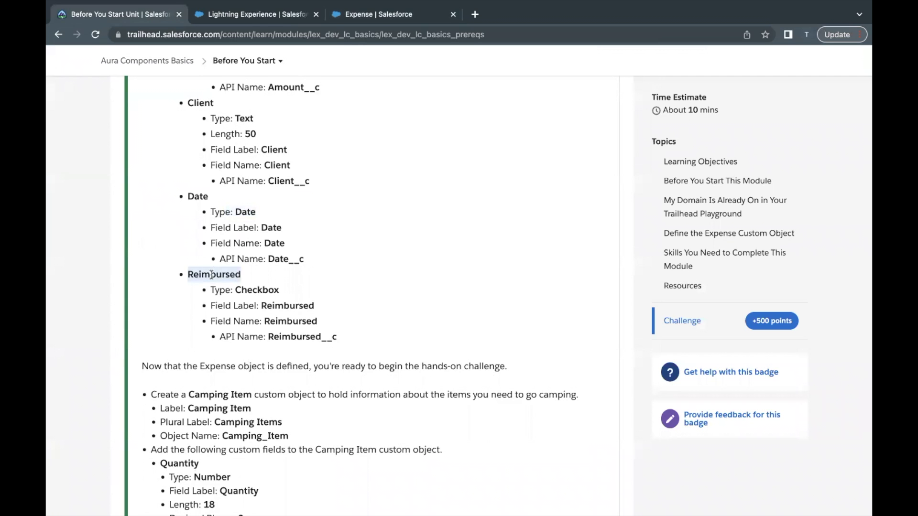
- Choose Checkbox as the Expense field's data type, label the field Reimbursed and continue to field-level security
left_click(376, 14)
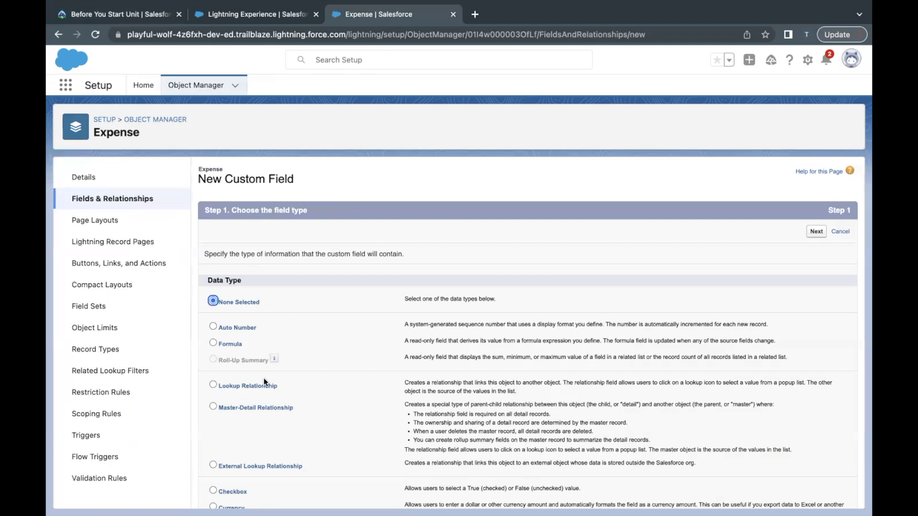
scroll(263, 377, "down", 3)
left_click(225, 398)
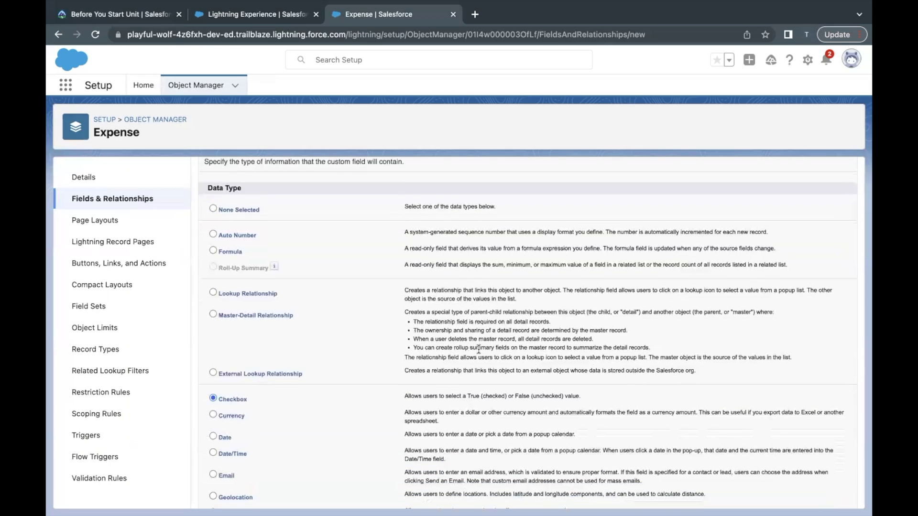
scroll(680, 294, "up", 3)
left_click(817, 231)
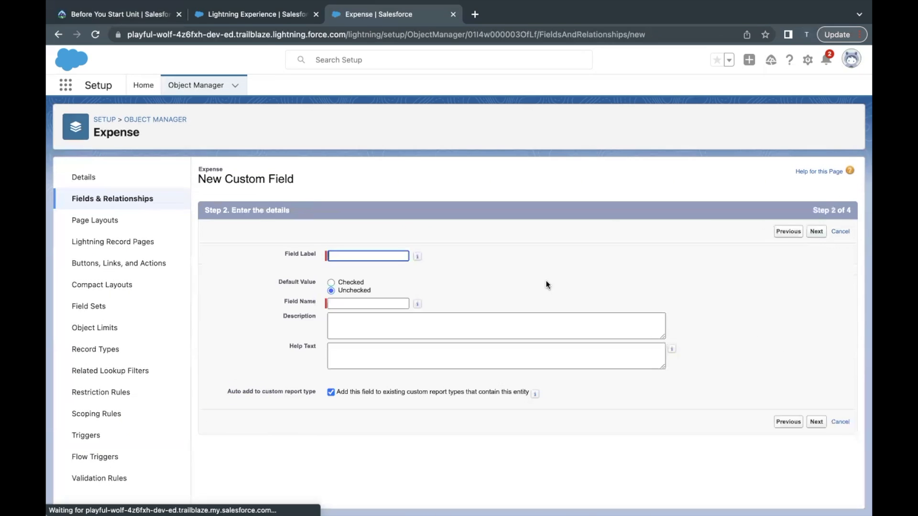
type("Reimbursed")
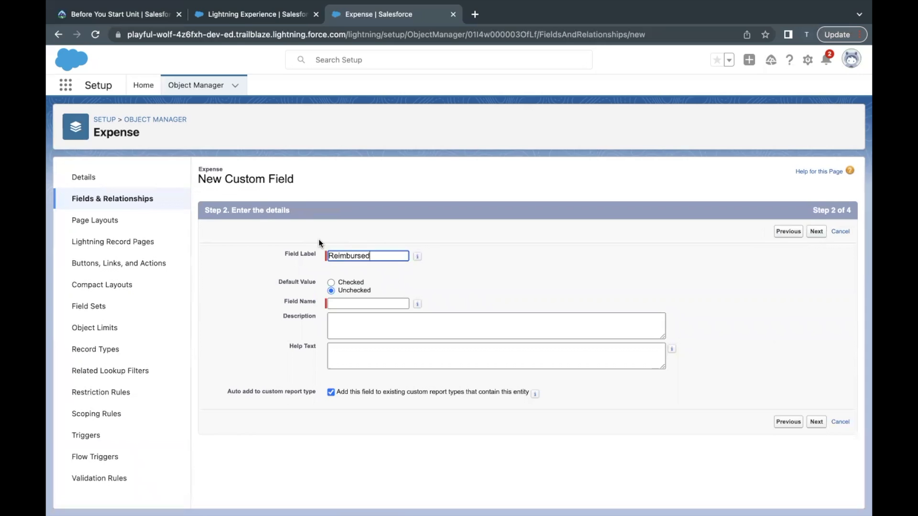
left_click(440, 286)
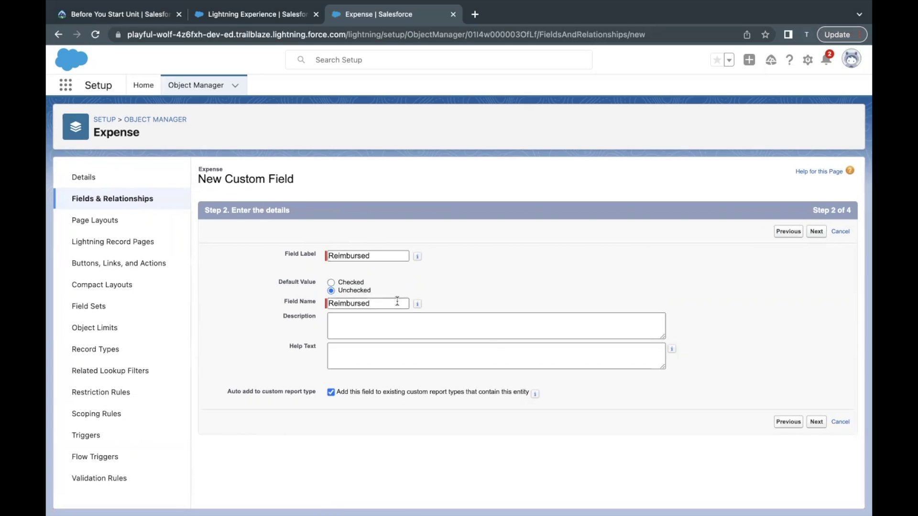
left_click(818, 233)
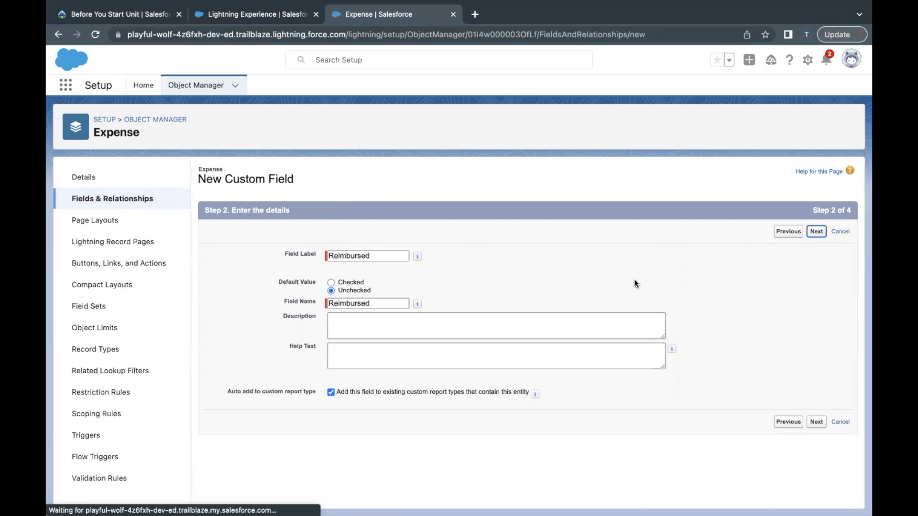
- Review the Reimbursed field's profile visibility, then save the field on the Expense Layout
scroll(630, 297, "down", 10)
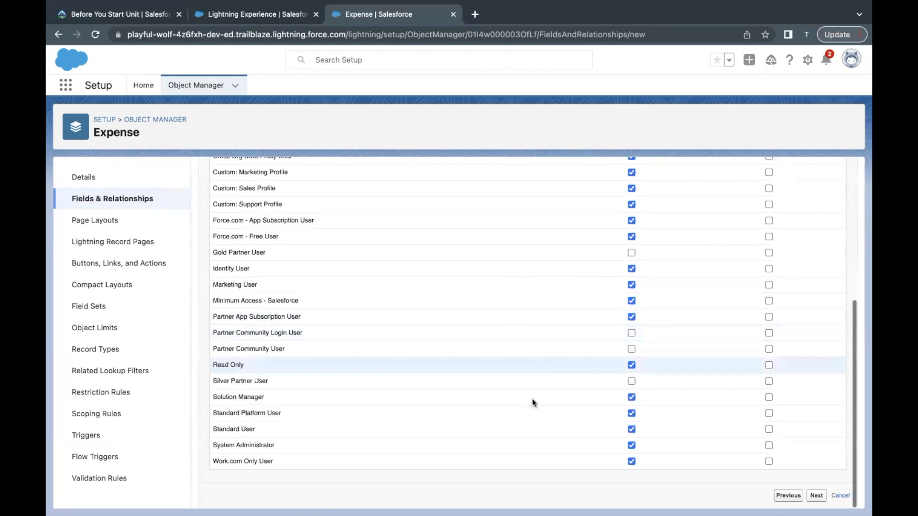
scroll(613, 442, "up", 5)
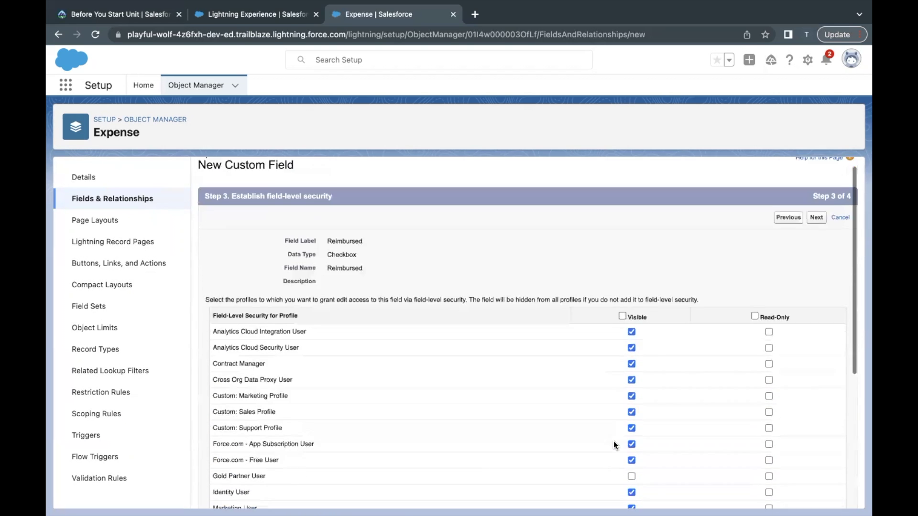
left_click(818, 232)
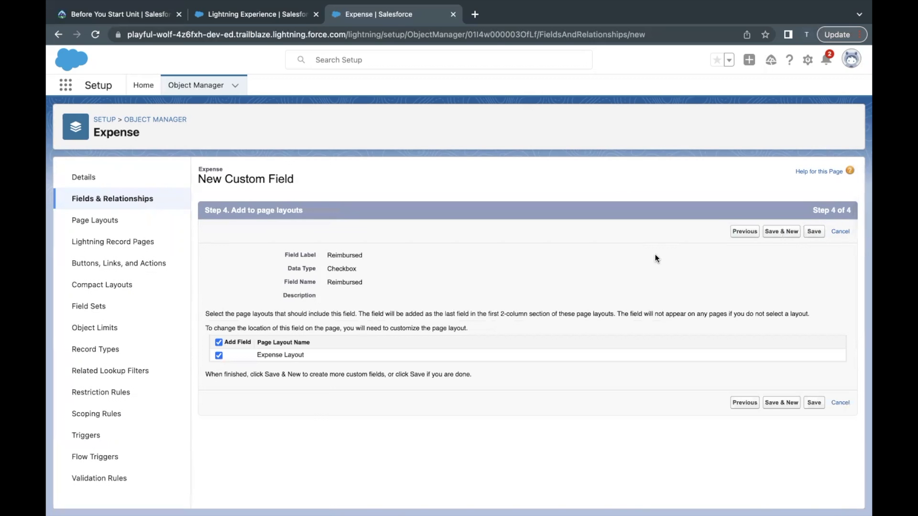
left_click(815, 232)
- Review the remaining requirements in the Trailhead challenge and copy the custom object name Camping Item
left_click(139, 16)
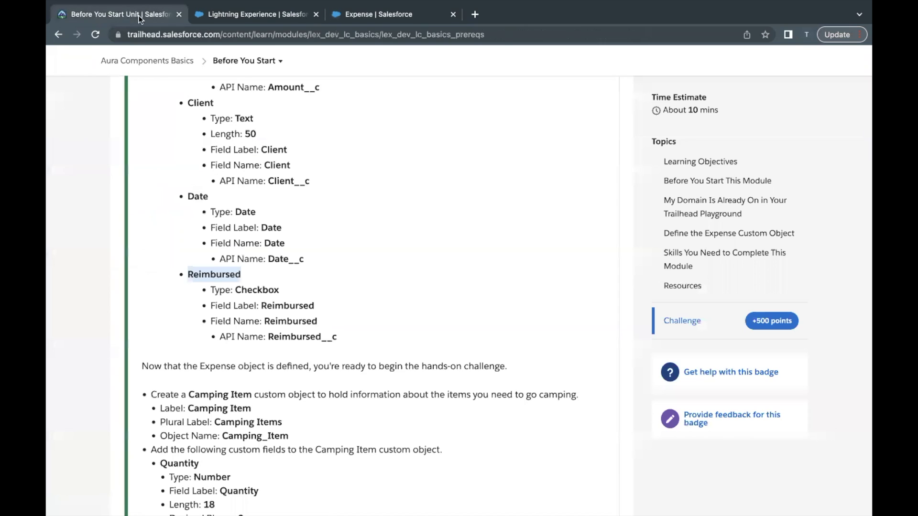
scroll(343, 280, "up", 3)
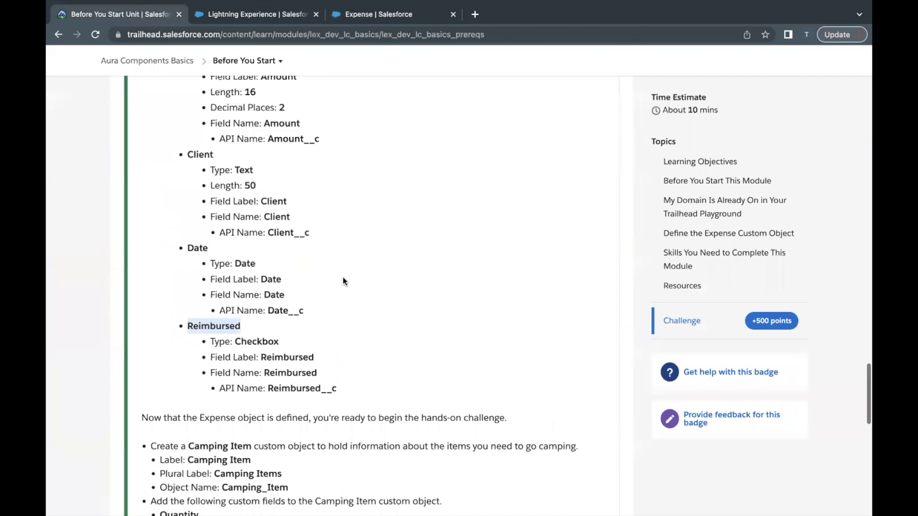
scroll(343, 277, "up", 5)
double_click(274, 155)
scroll(281, 266, "down", 15)
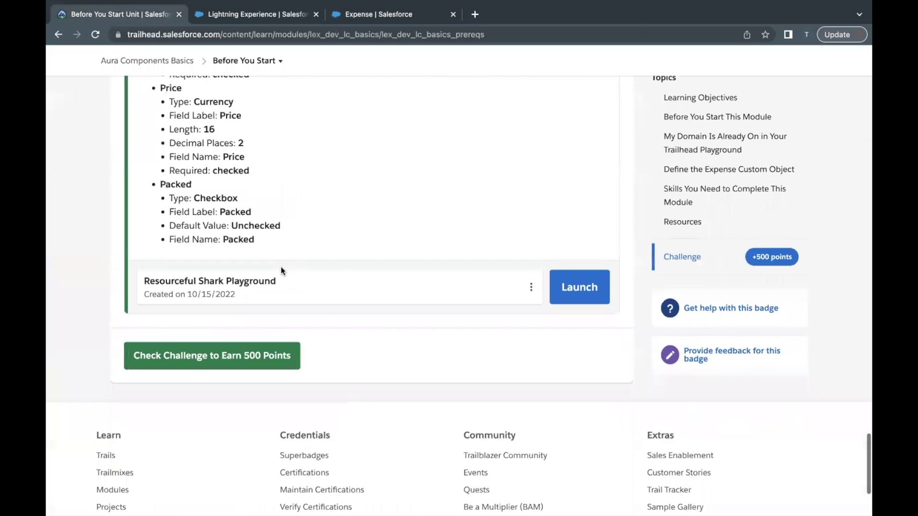
scroll(280, 266, "up", 6)
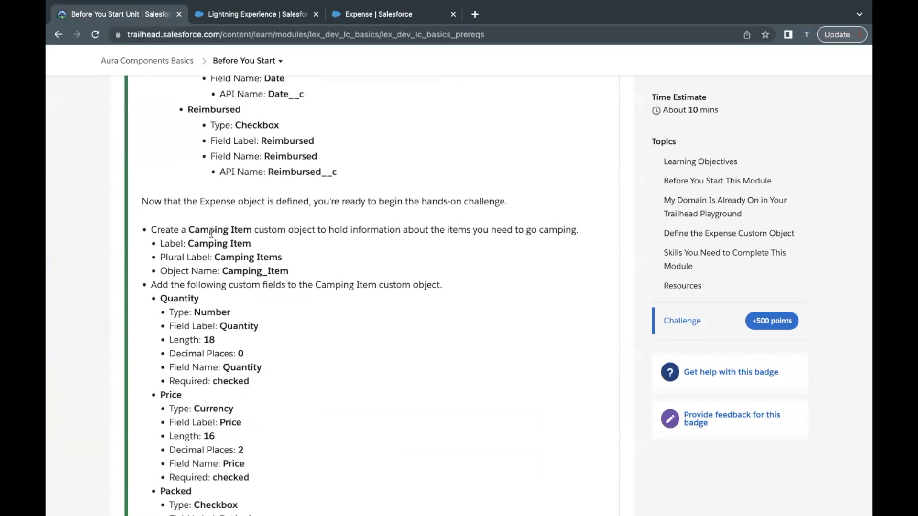
left_click_drag(188, 230, 250, 230)
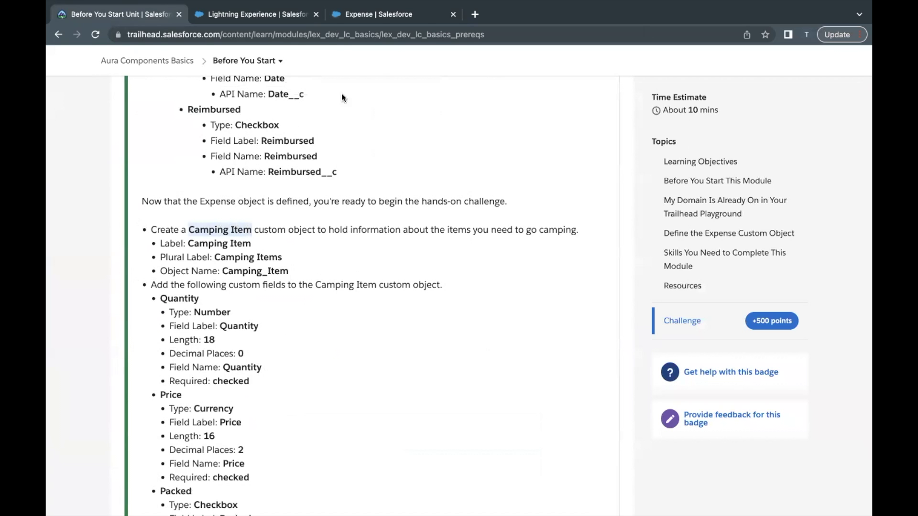
- Start a new custom object in the playground's Object Manager and label it Camping Item
left_click(408, 14)
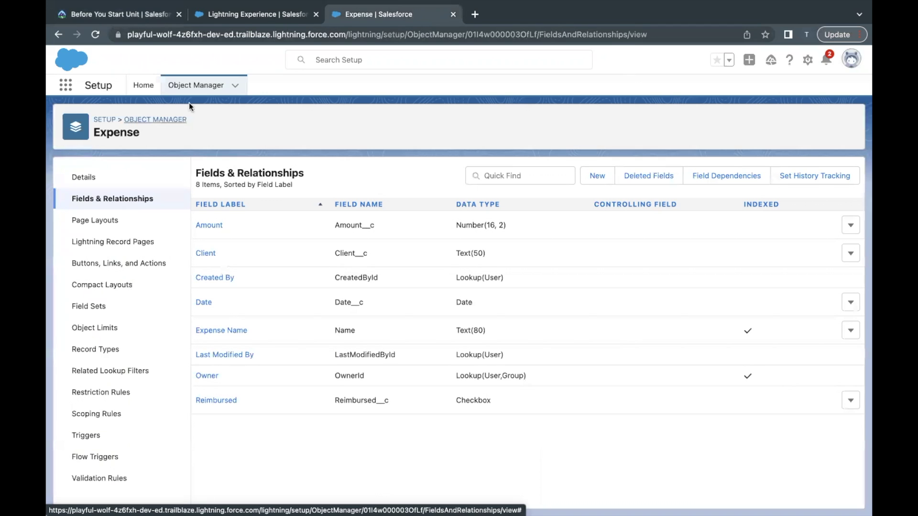
left_click(162, 123)
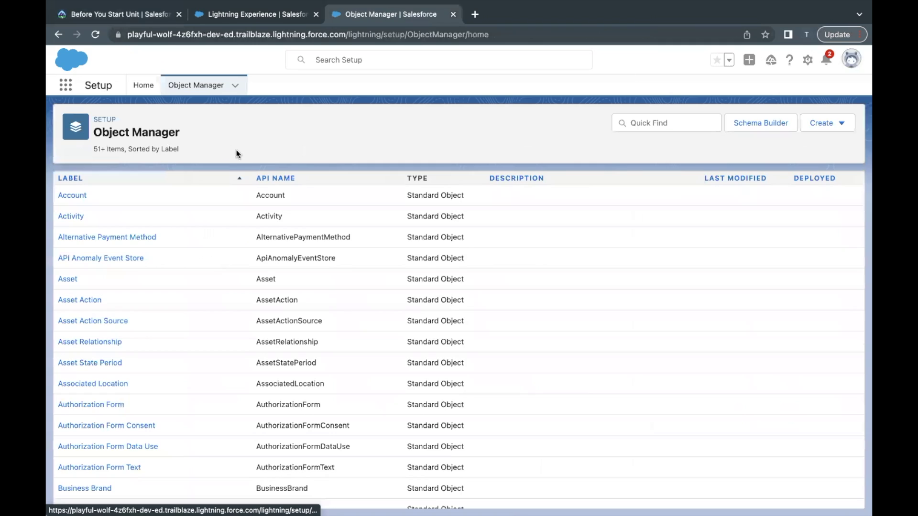
left_click(823, 129)
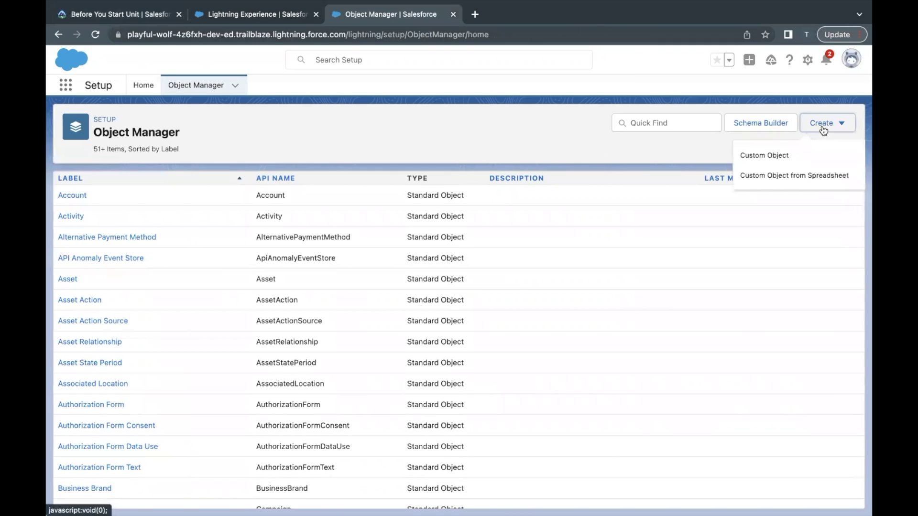
left_click(797, 154)
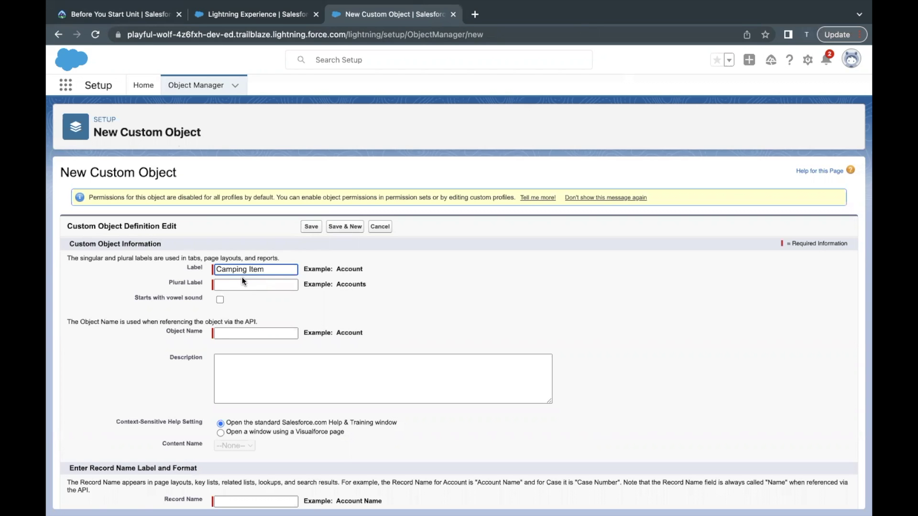
- Copy the plural label from the Trailhead challenge and set the new object's plural label to Camping Items
left_click(137, 19)
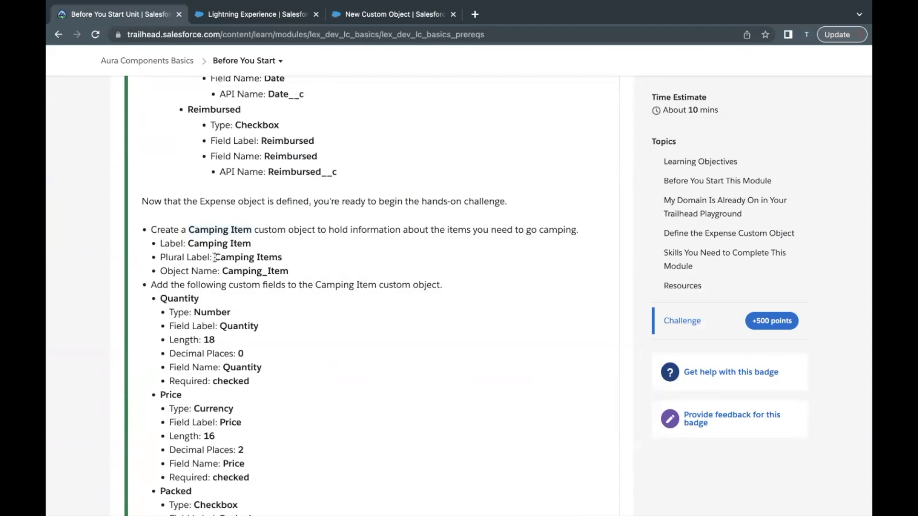
left_click_drag(214, 257, 293, 260)
key("super+c")
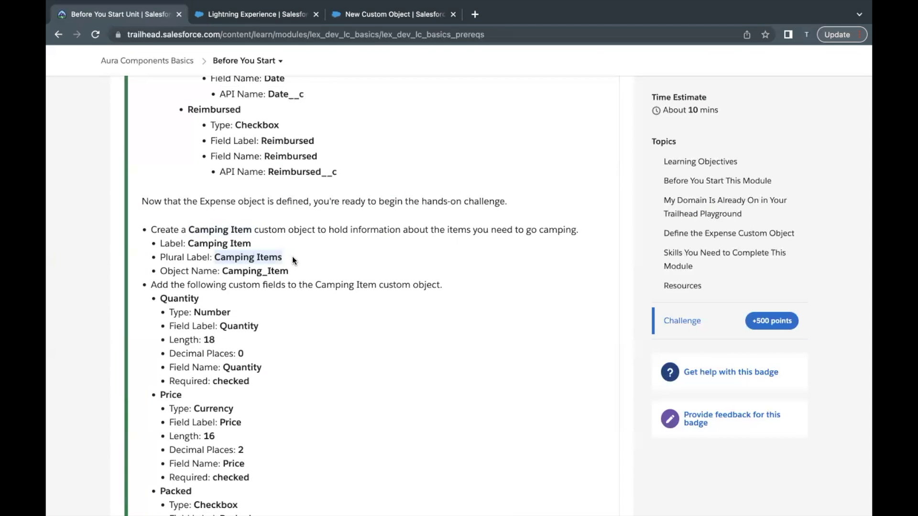
left_click(366, 46)
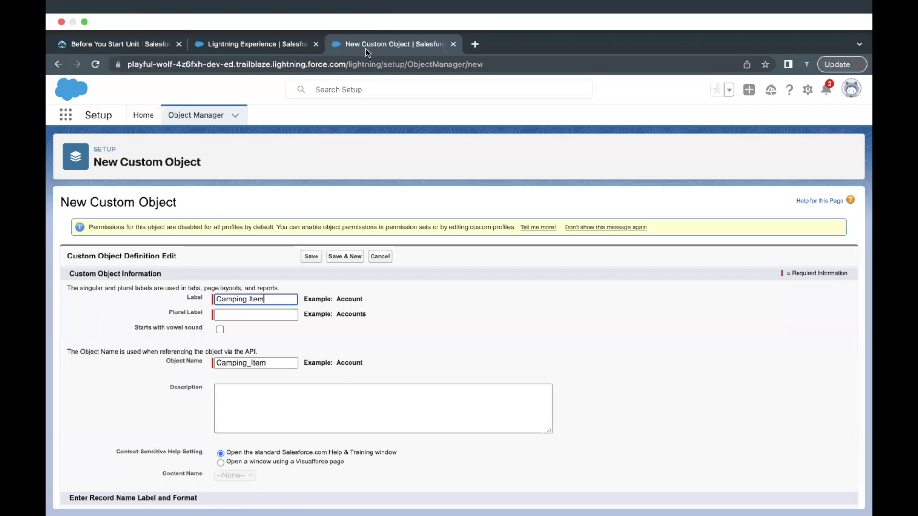
left_click(264, 286)
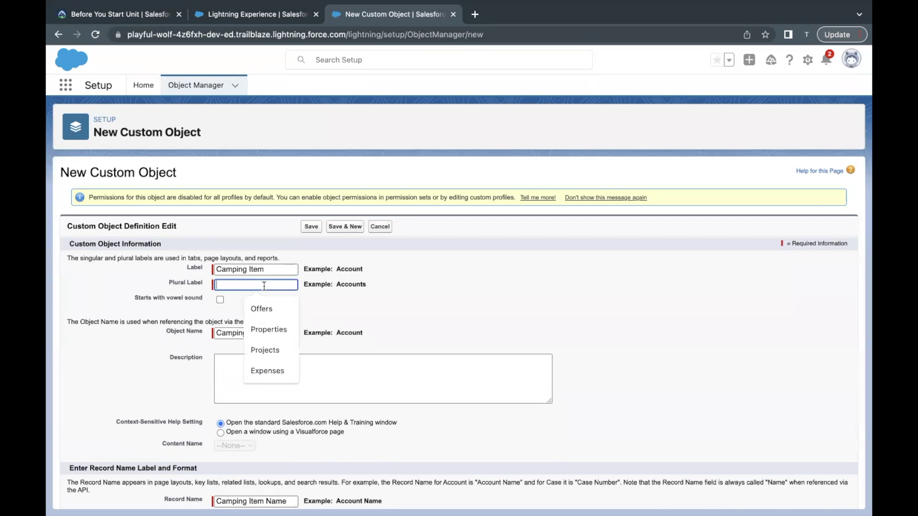
key("super+v")
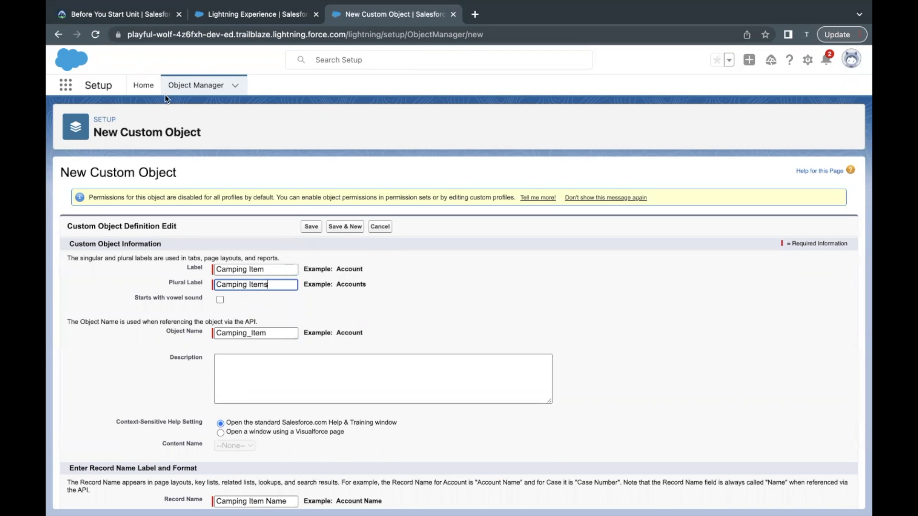
- Check the object name Camping_Item against the Trailhead challenge, then save the new custom object
left_click(137, 20)
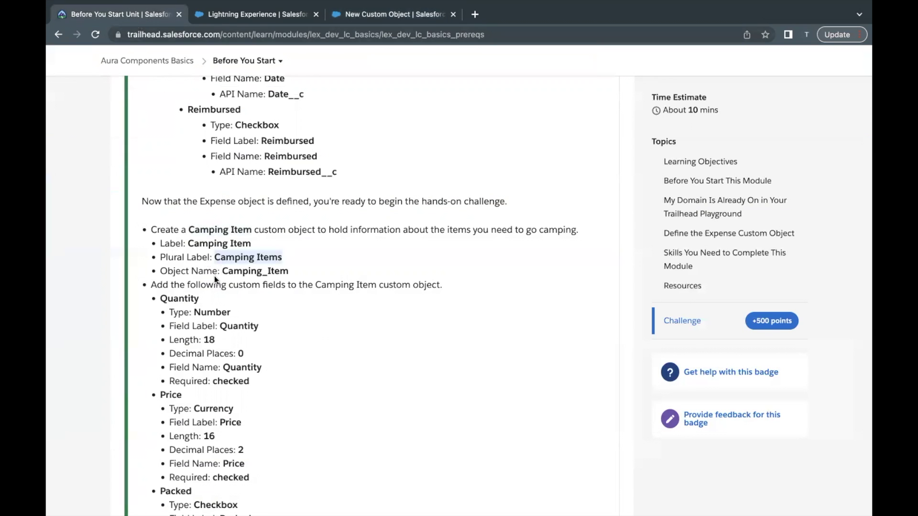
mouse_move(359, 13)
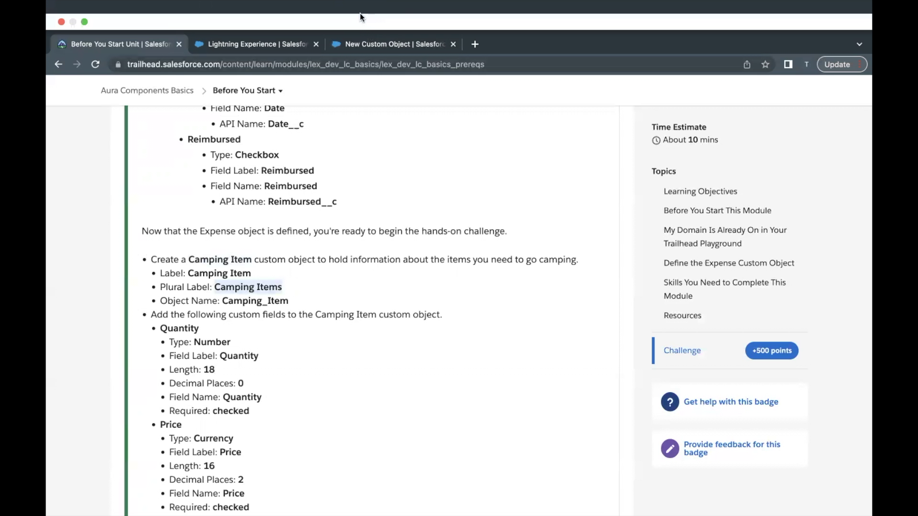
left_click(355, 38)
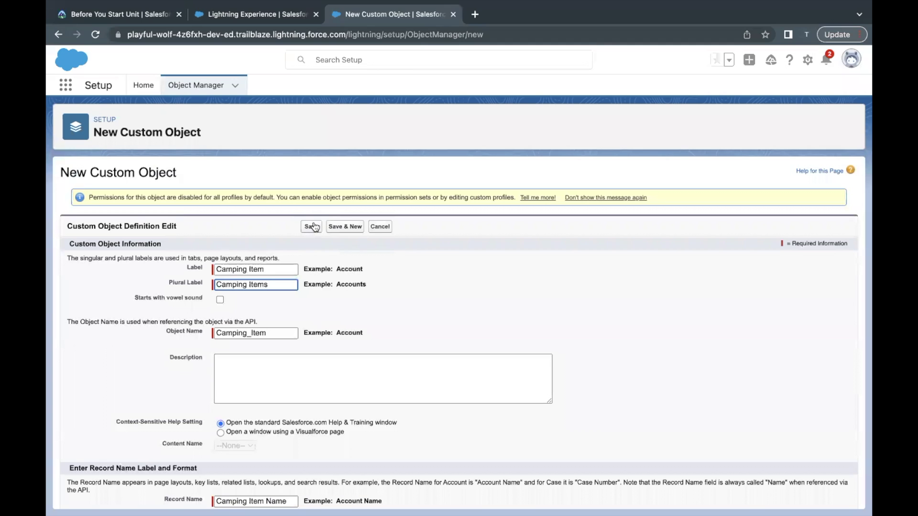
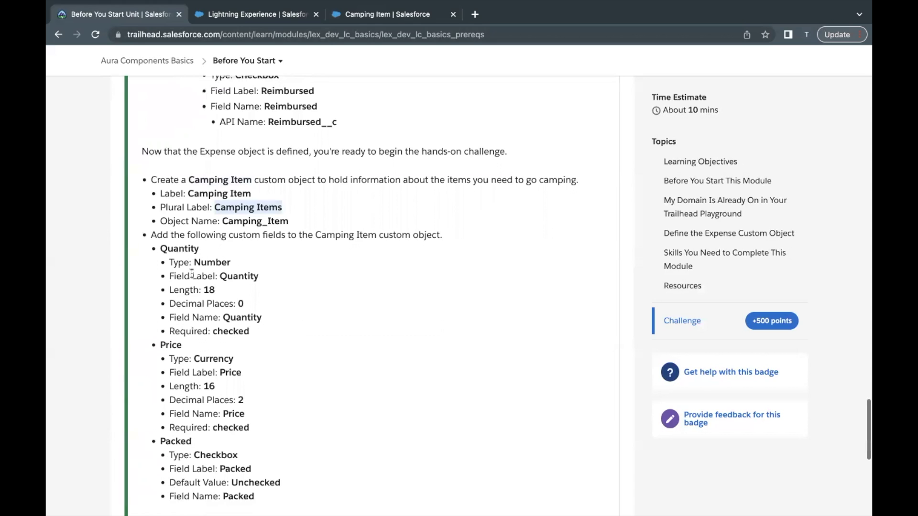
- Check the Quantity field's required type, label, length and decimal places in the Trailhead challenge
scroll(191, 276, "up", 1)
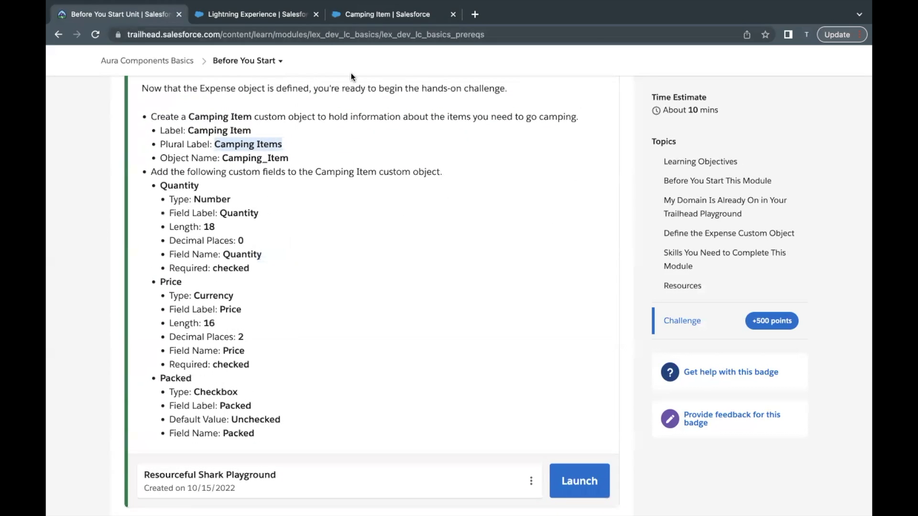
double_click(192, 185)
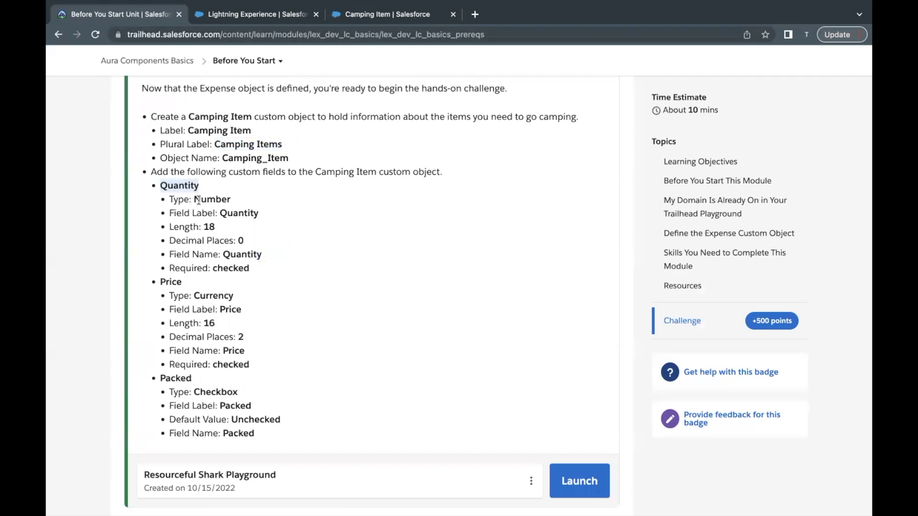
double_click(200, 199)
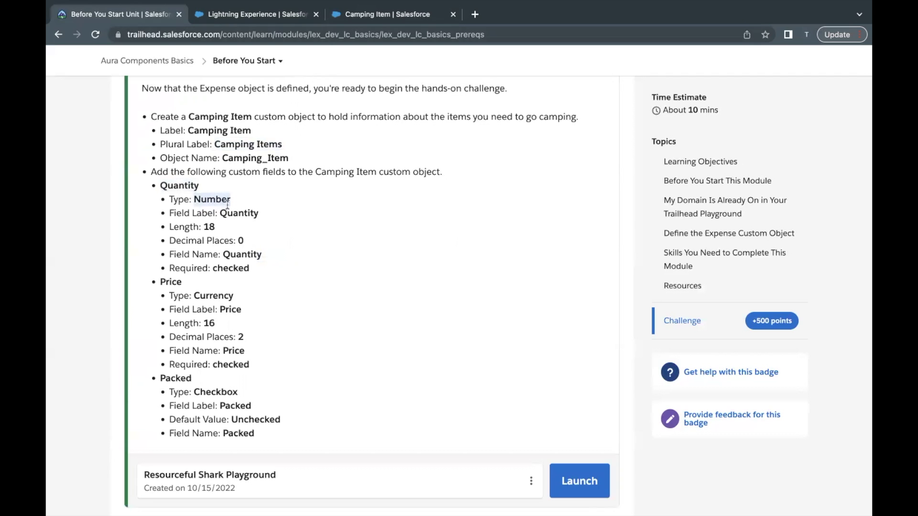
- Open the Camping Item object's fields in the playground and start a new custom field
left_click(375, 15)
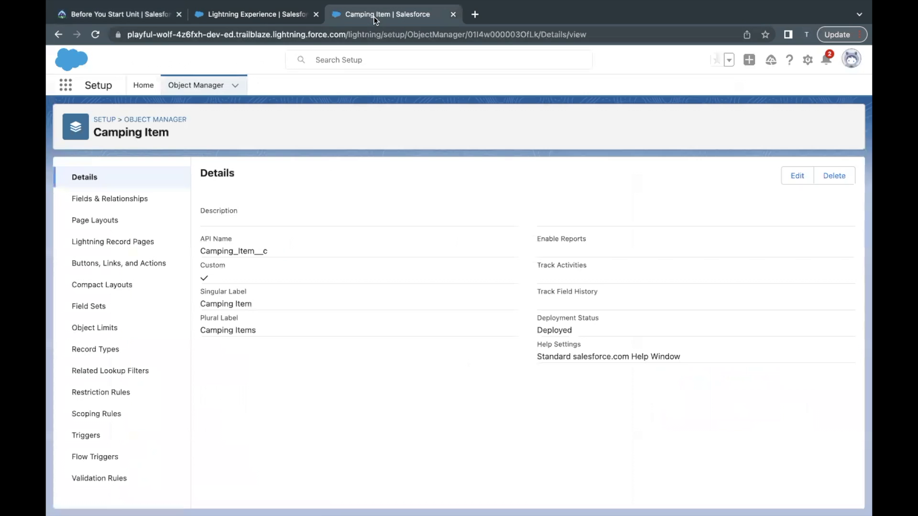
left_click(127, 205)
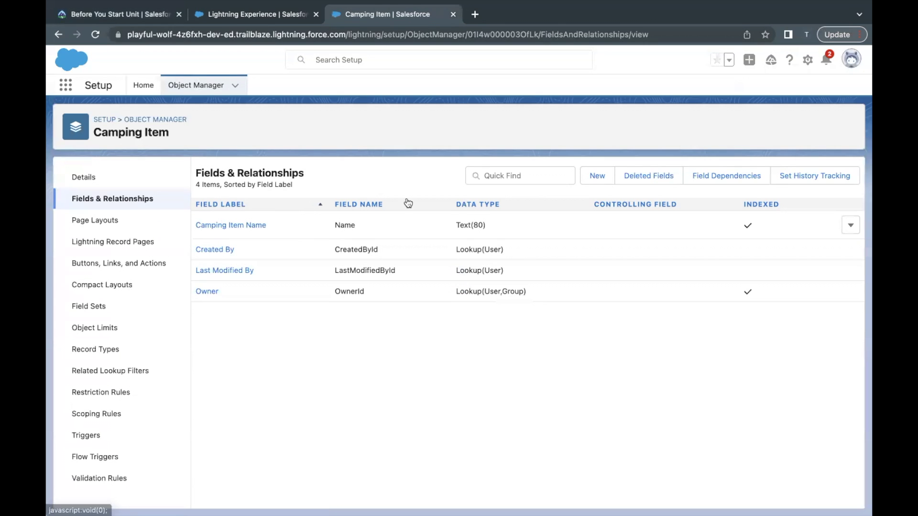
left_click(598, 176)
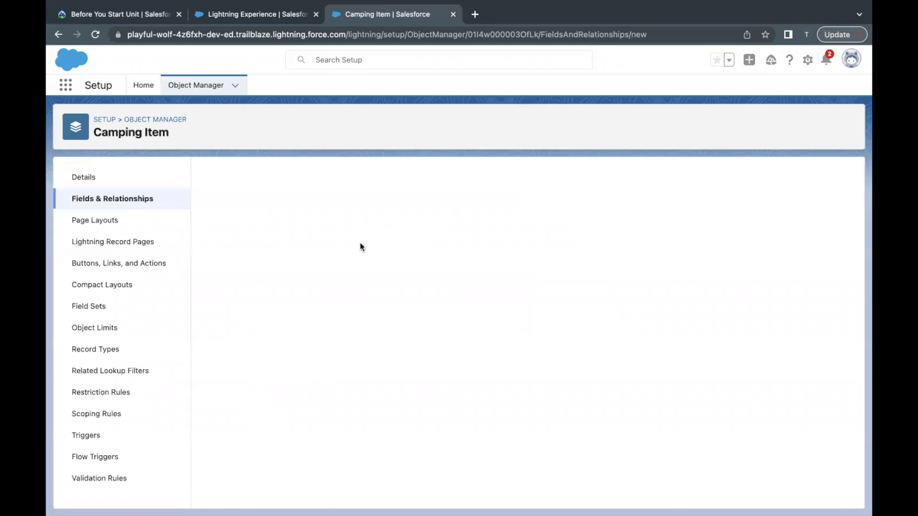
- Choose the Number data type for the new Camping Item field and label it Quantity
scroll(268, 320, "down", 6)
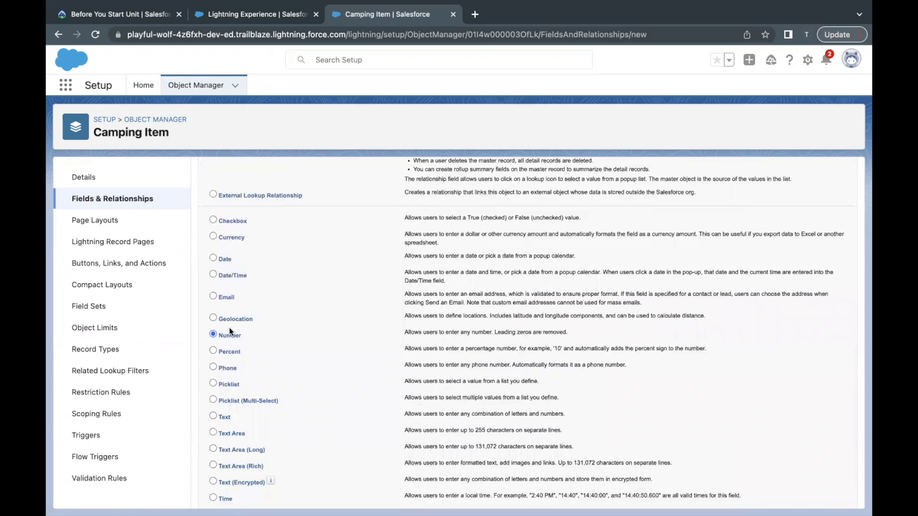
scroll(301, 326, "up", 6)
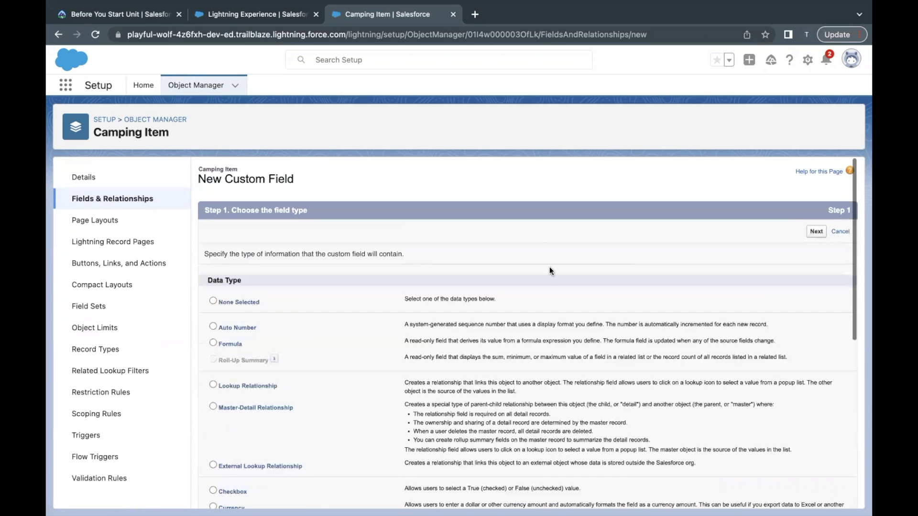
left_click(814, 232)
left_click(342, 257)
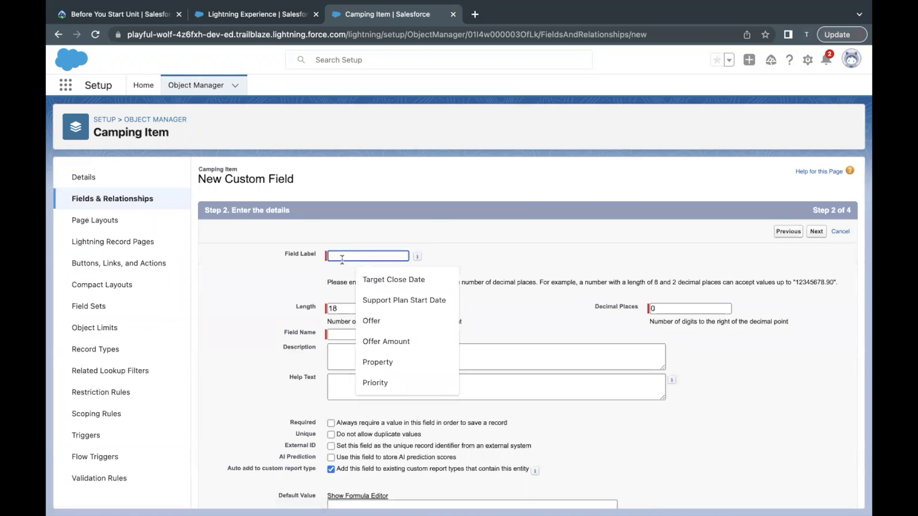
type("Quantity")
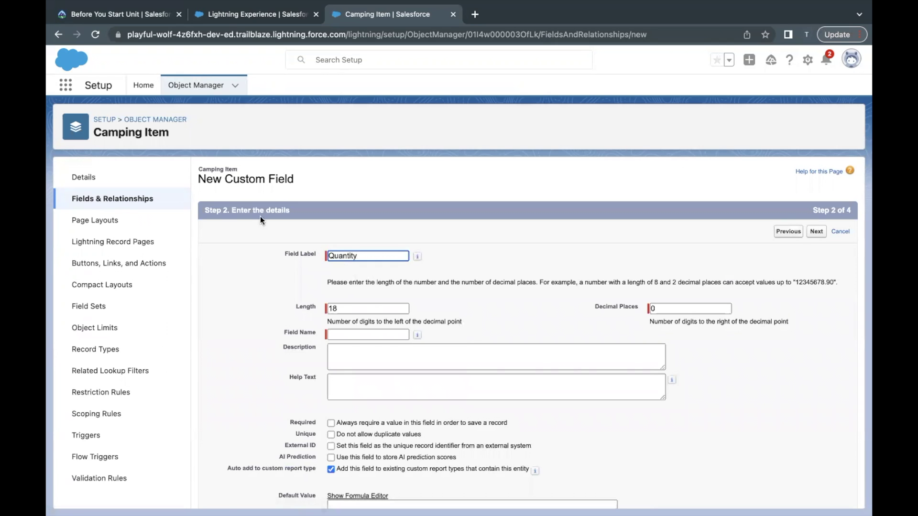
- Check the Quantity field's length, decimal places and required setting in the Trailhead challenge
left_click(134, 15)
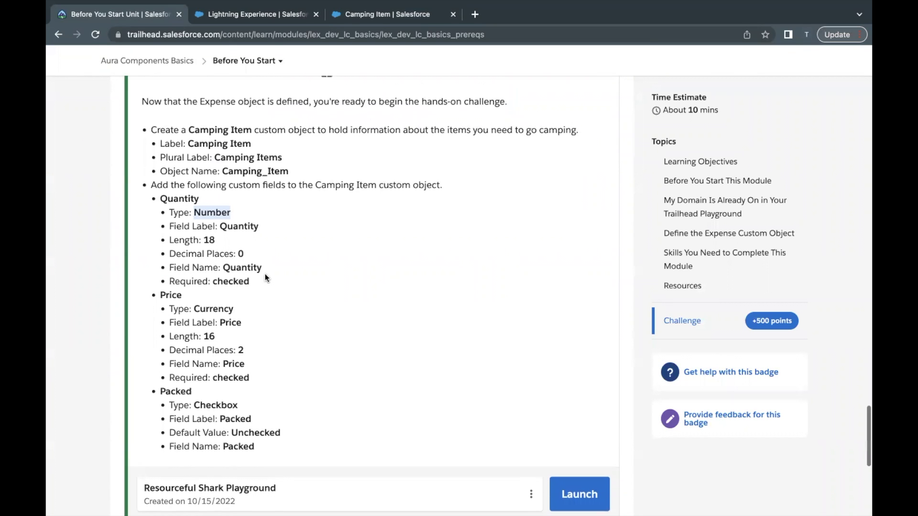
scroll(265, 274, "up", 1)
left_click(201, 247)
left_click_drag(201, 248, 215, 249)
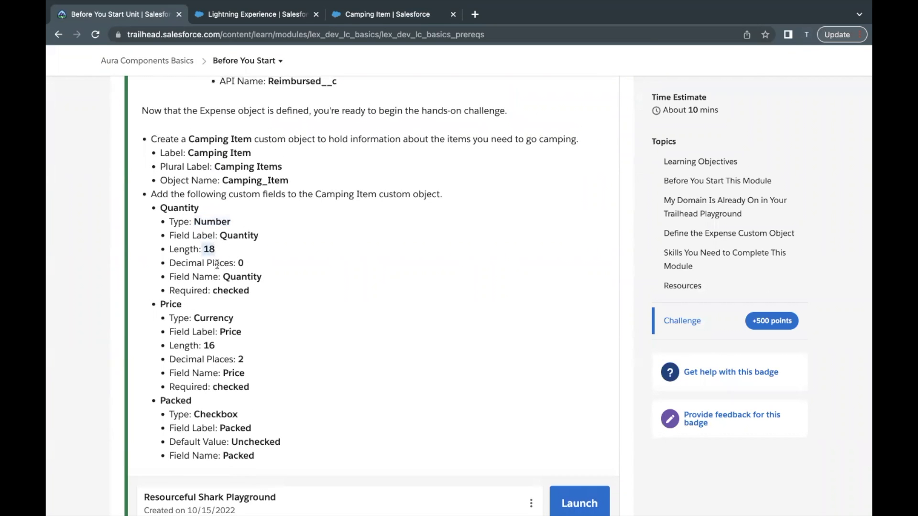
double_click(242, 264)
left_click_drag(212, 291, 255, 290)
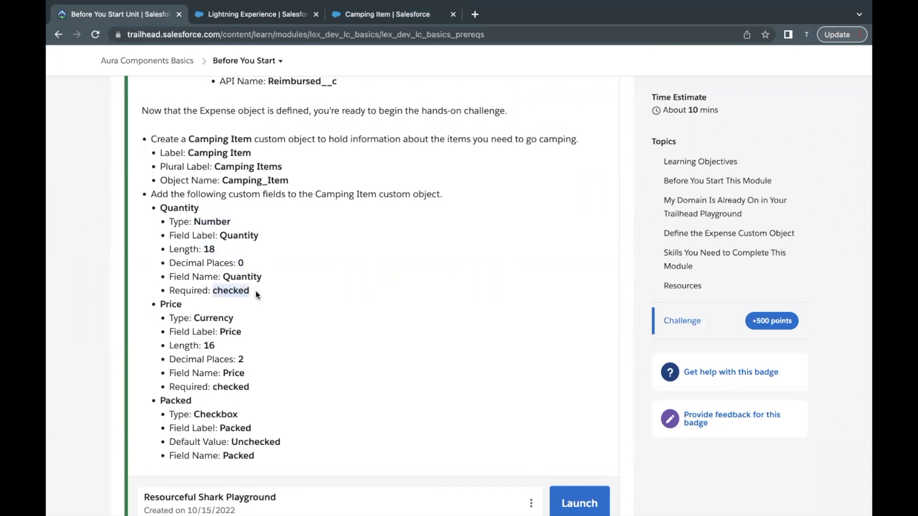
scroll(256, 291, "up", 2)
scroll(256, 292, "up", 4)
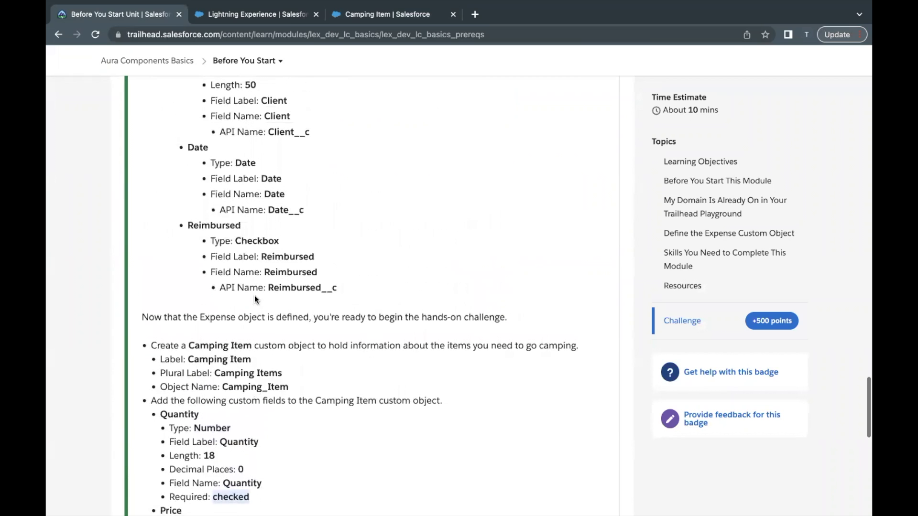
scroll(254, 296, "down", 4)
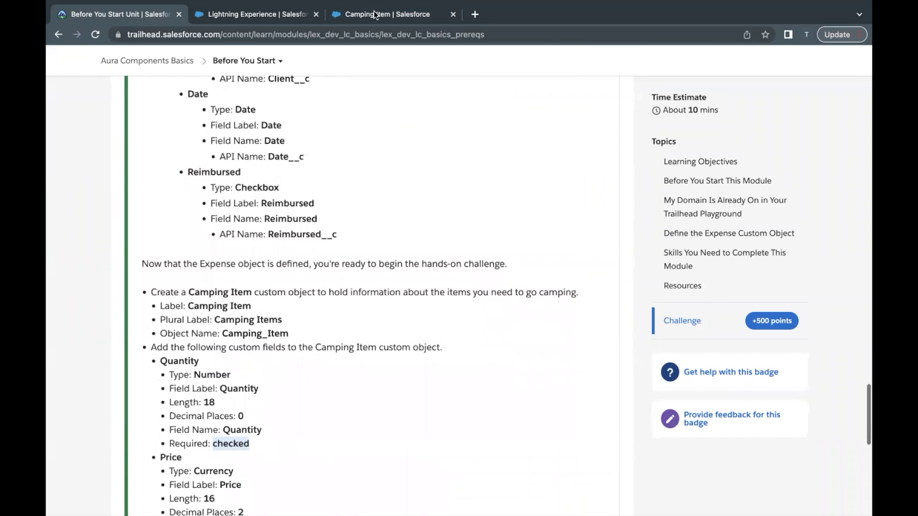
- Keep Quantity's length at 18 and decimal places at 0, make the field required and continue to field-level security
left_click(379, 14)
scroll(342, 348, "down", 1)
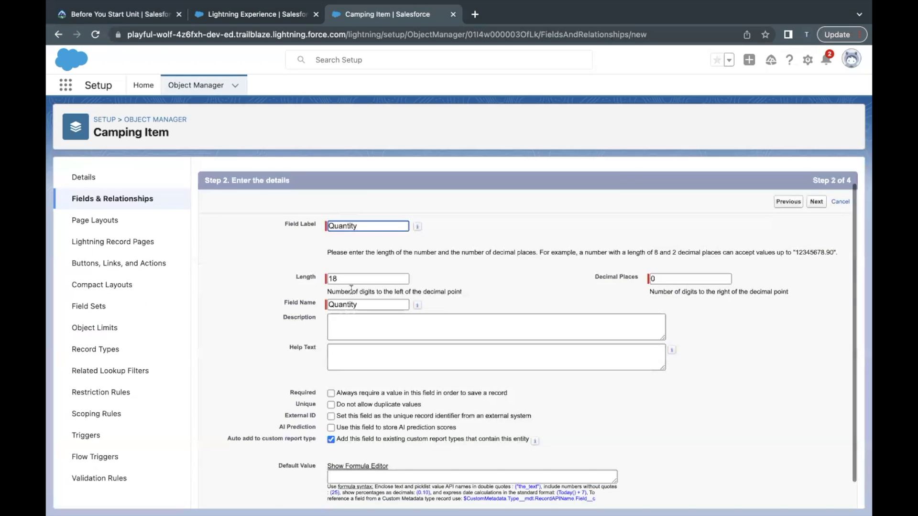
left_click(362, 279)
left_click(636, 280)
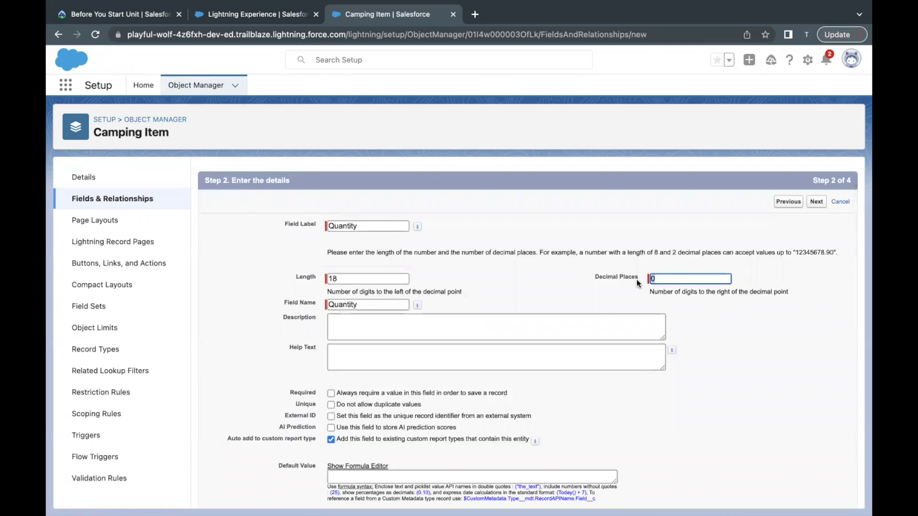
left_click(504, 315)
scroll(504, 315, "down", 1)
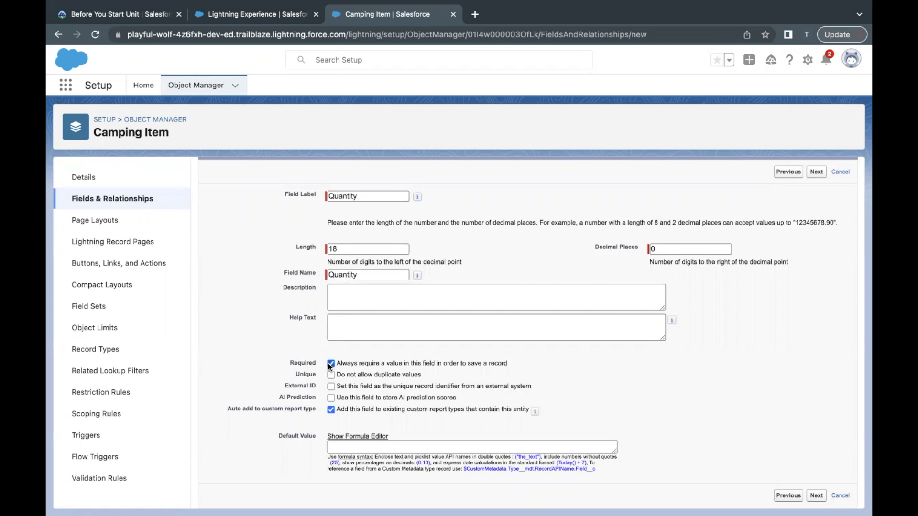
left_click_drag(335, 363, 431, 363)
left_click(816, 495)
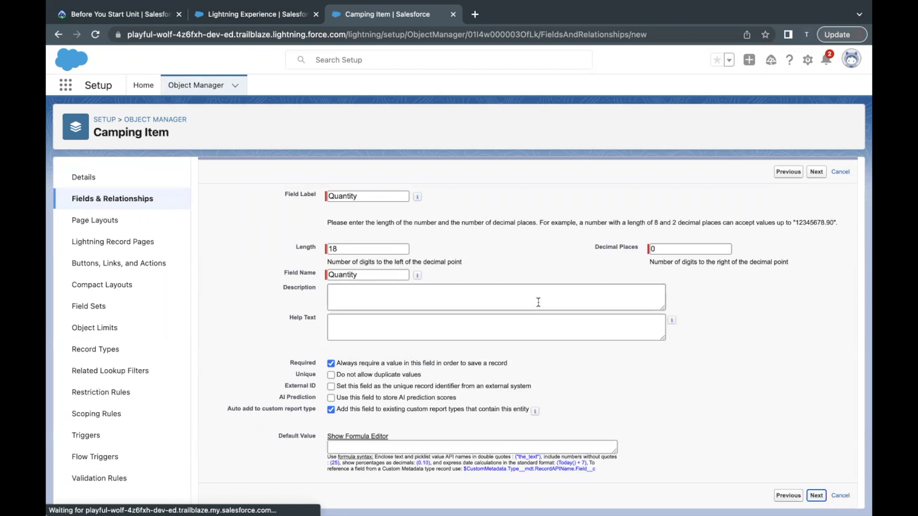
- Accept Quantity's field-level security and Camping Item Layout placement, then save it and start another custom field
scroll(845, 353, "down", 10)
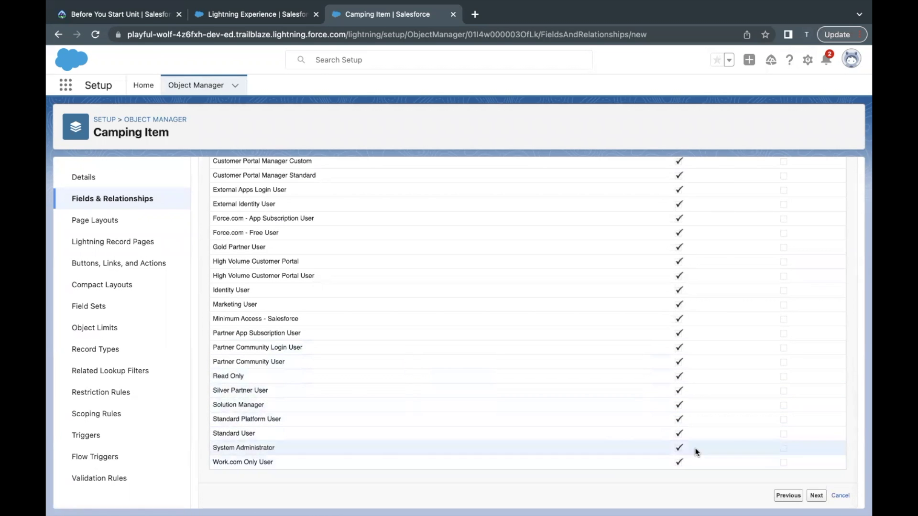
scroll(695, 449, "up", 10)
left_click(816, 232)
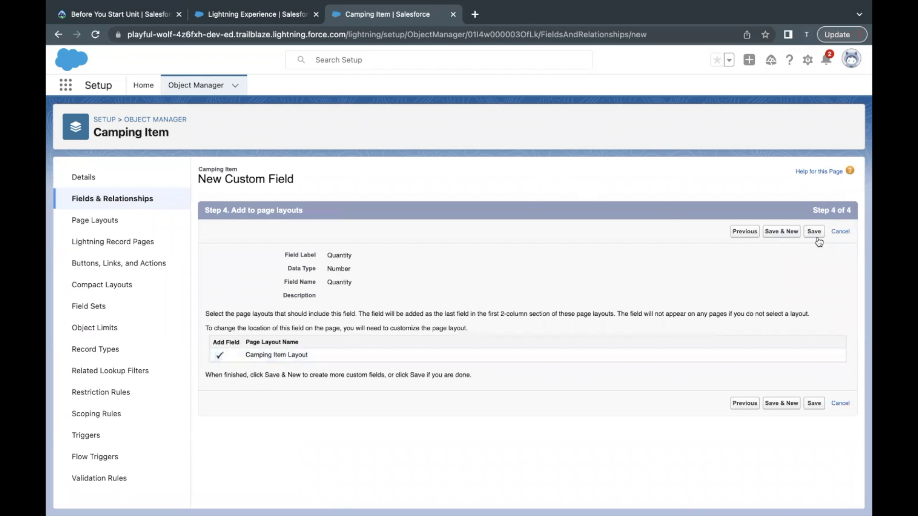
left_click(783, 234)
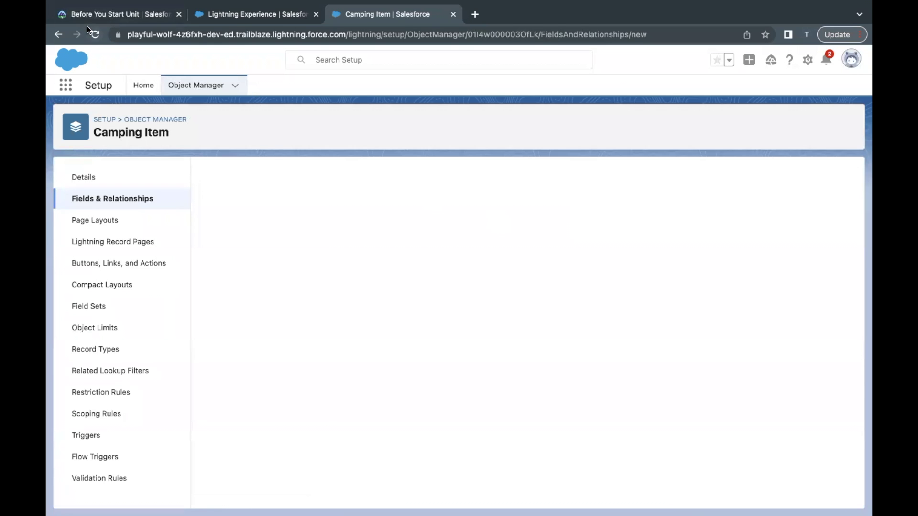
- Check which data type the Trailhead challenge requires for the Price field
left_click(97, 21)
scroll(264, 264, "down", 4)
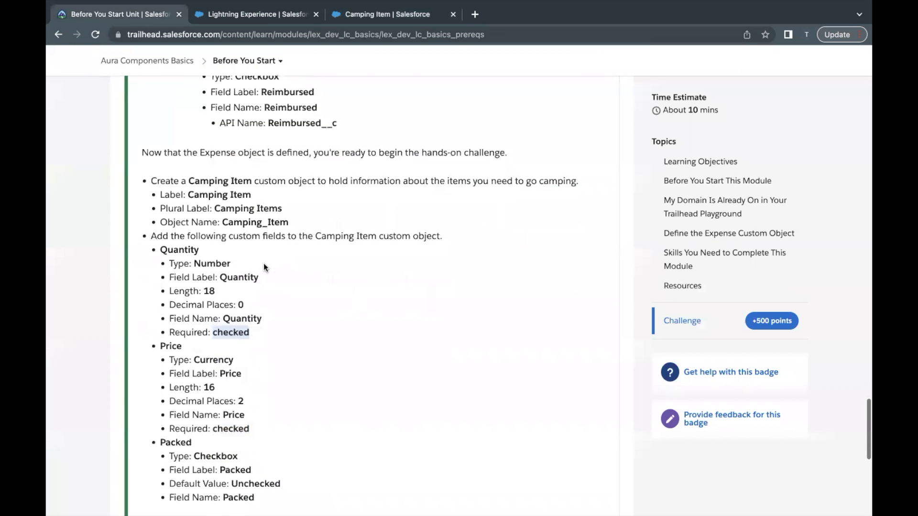
double_click(173, 261)
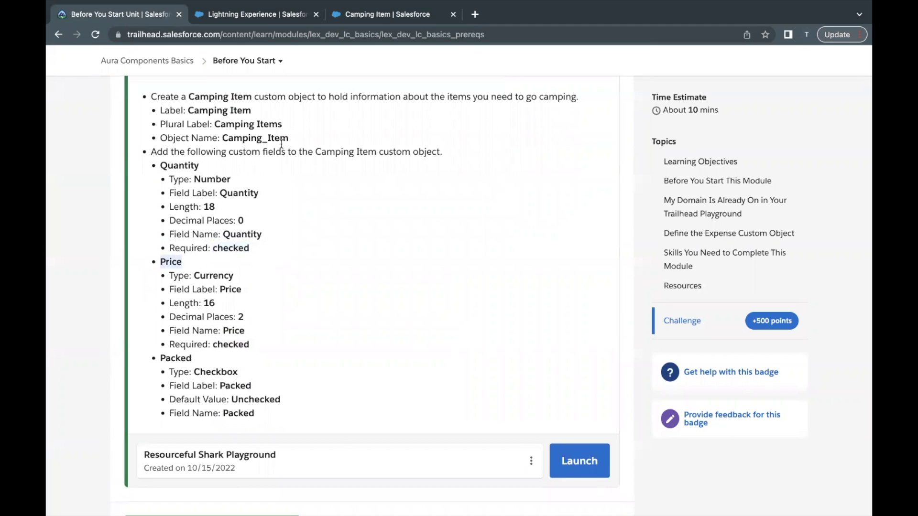
left_click(385, 14)
scroll(252, 359, "down", 3)
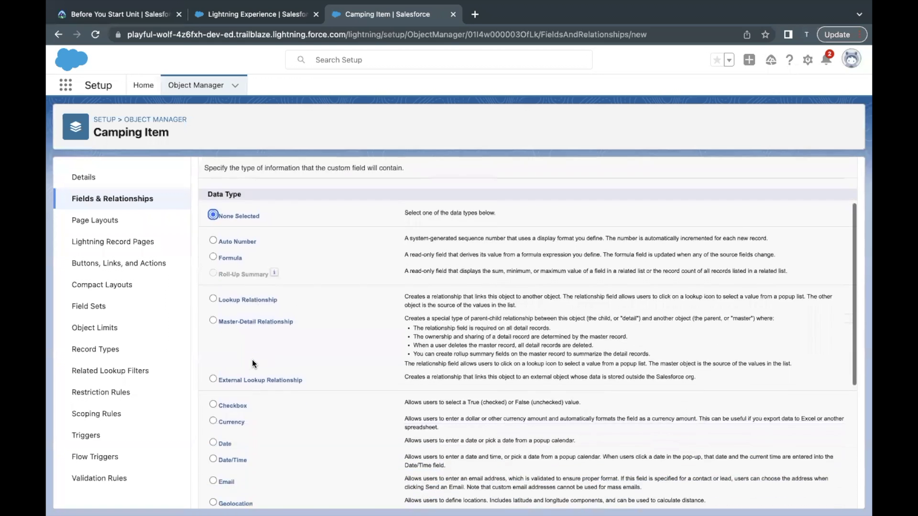
left_click(109, 15)
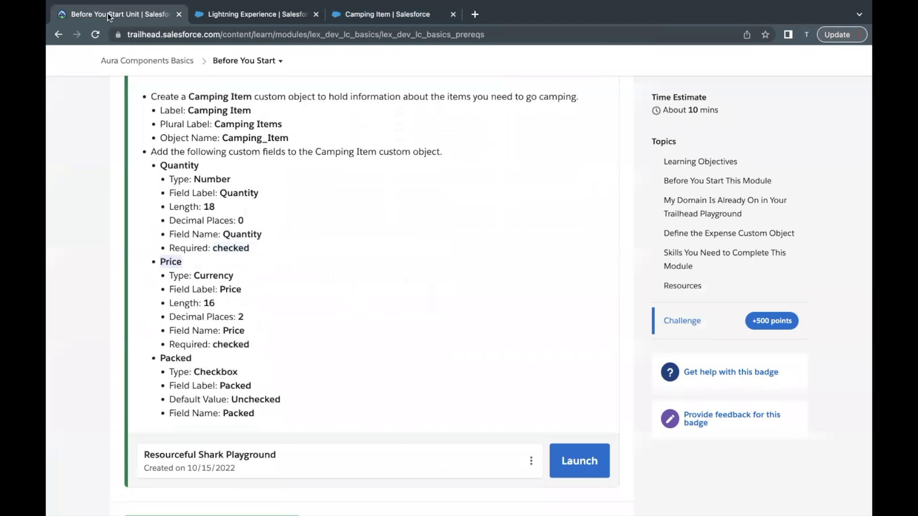
double_click(198, 276)
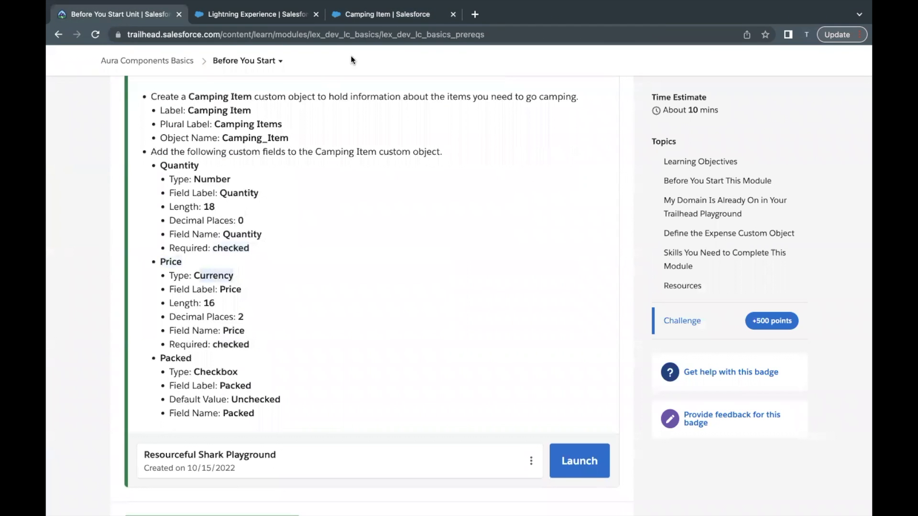
- Choose the Currency data type for the new Camping Item field and label it Price
left_click(385, 15)
scroll(274, 340, "down", 5)
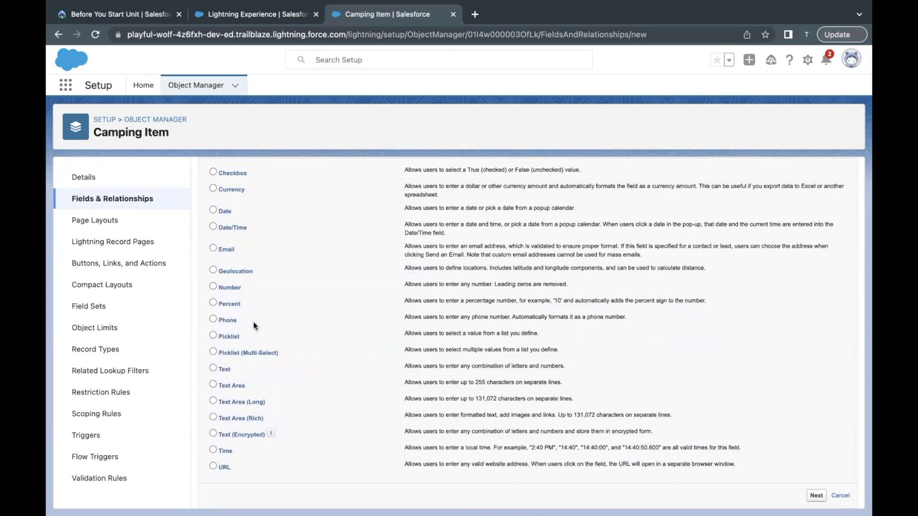
scroll(243, 293, "up", 2)
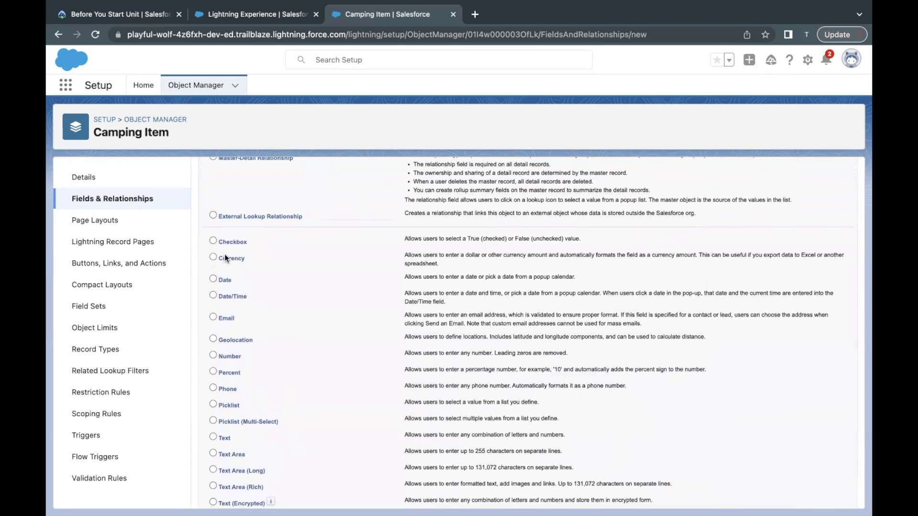
scroll(323, 283, "up", 5)
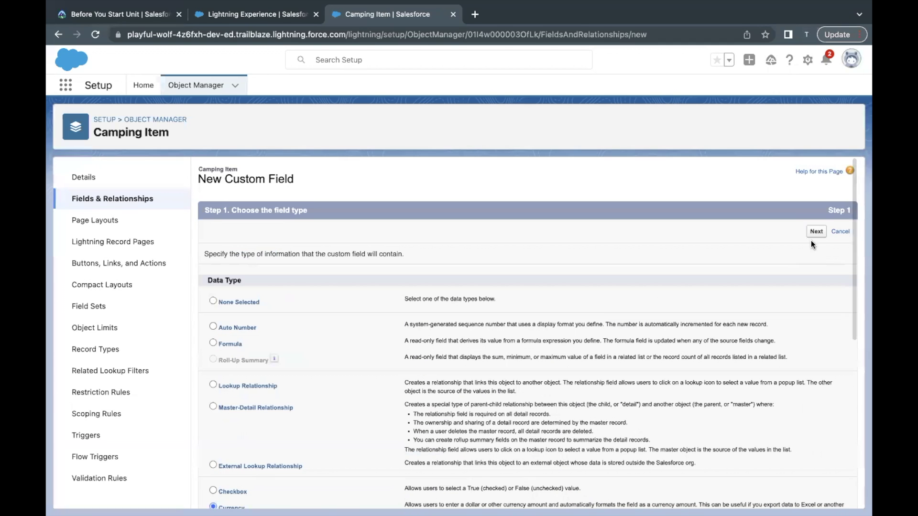
left_click(817, 231)
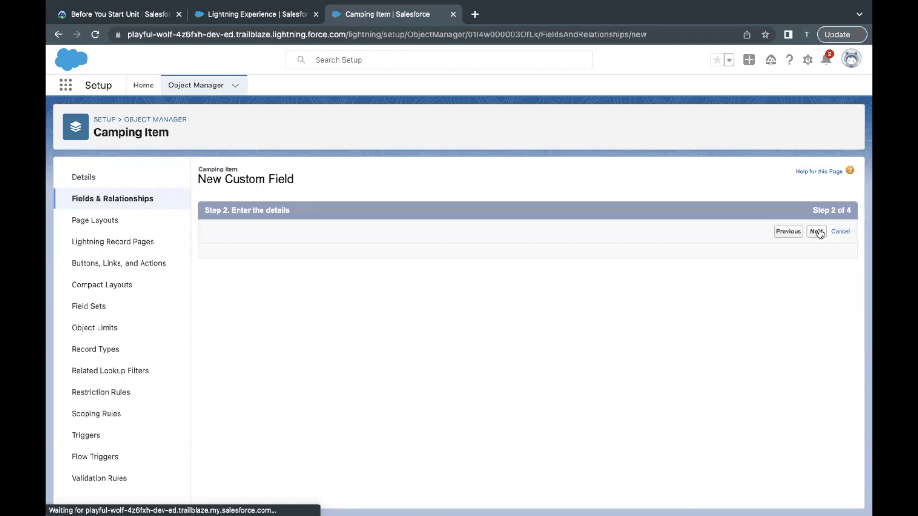
left_click(387, 257)
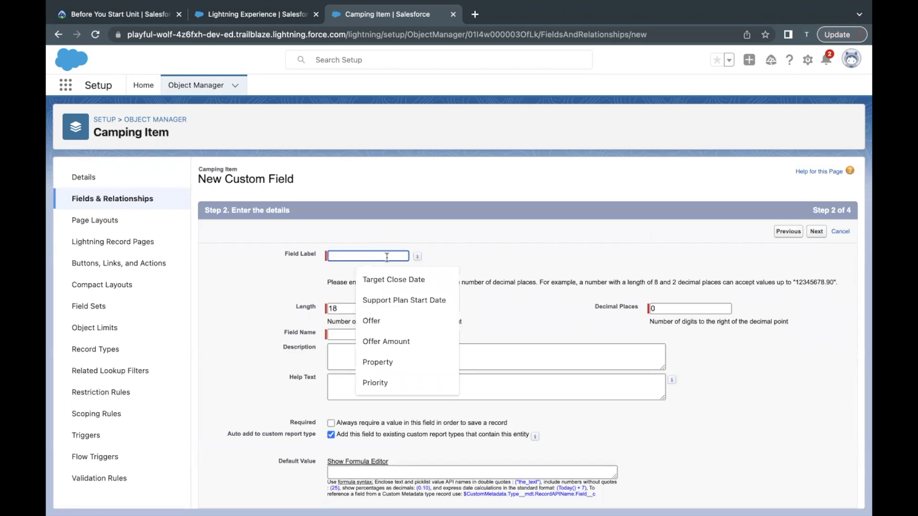
type("Price")
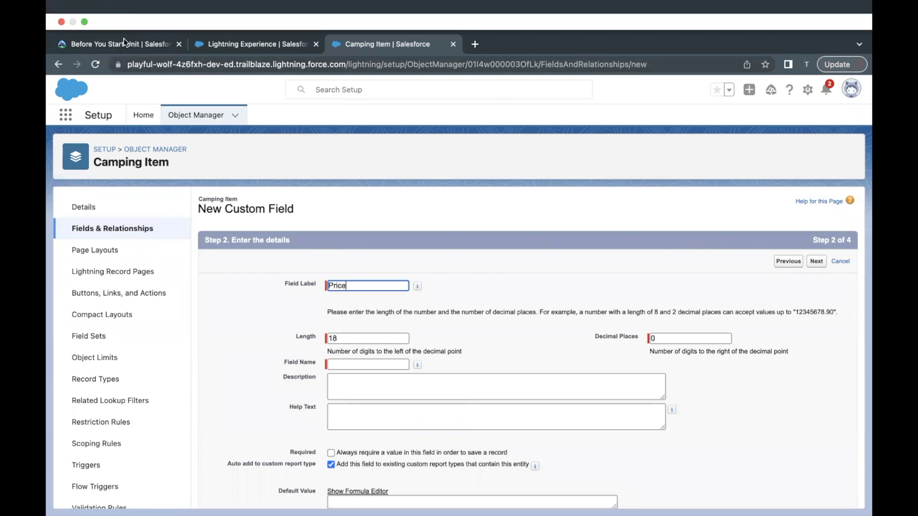
- Check the Price field's length, decimal places and required setting in the Trailhead challenge
left_click(119, 44)
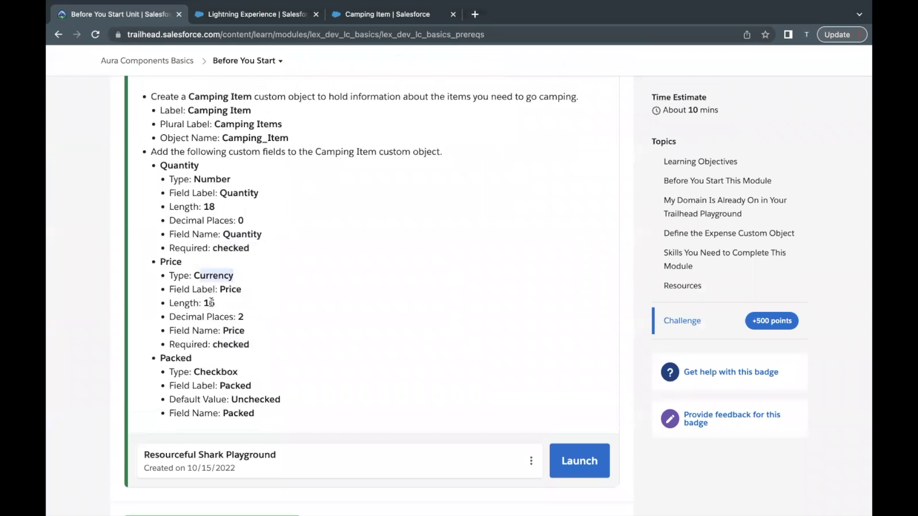
left_click_drag(201, 303, 213, 303)
left_click(249, 315)
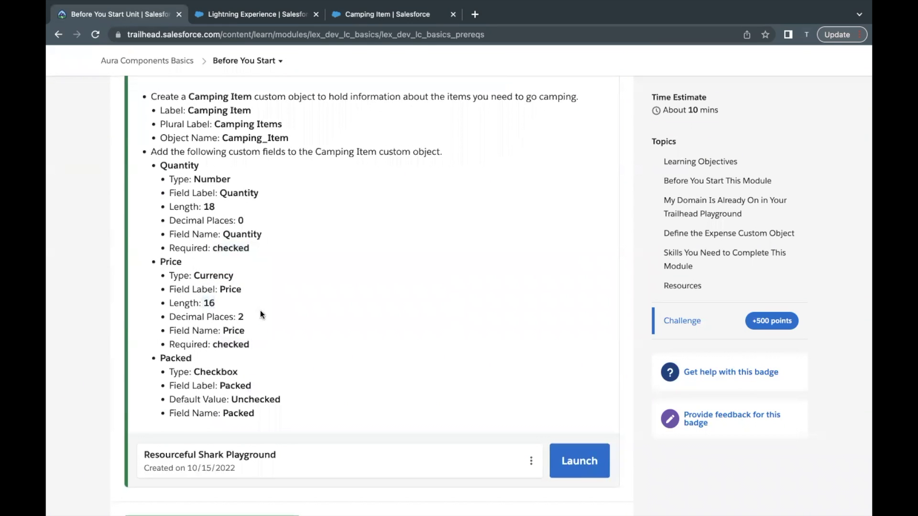
left_click_drag(213, 345, 250, 346)
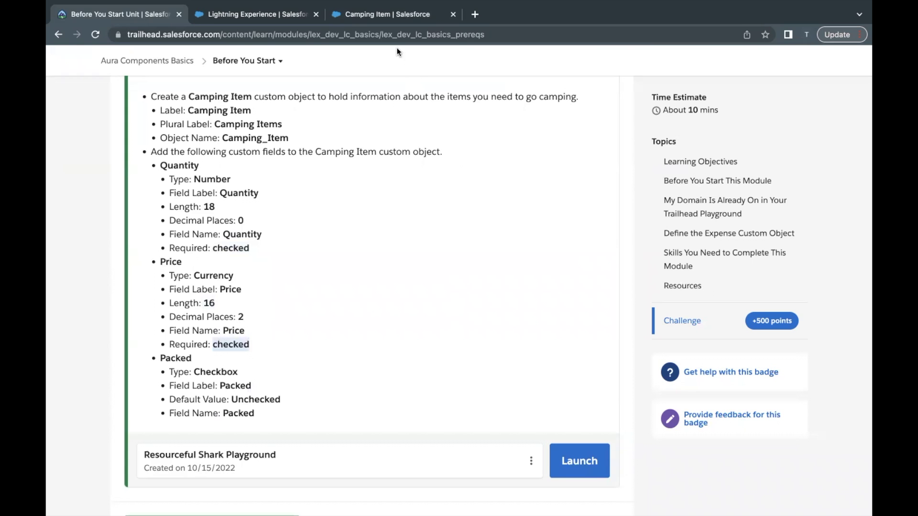
- Set the Price field's length to 16 and decimal places to 2, then continue to its field-level security
left_click(396, 19)
left_click(354, 308)
type("1")
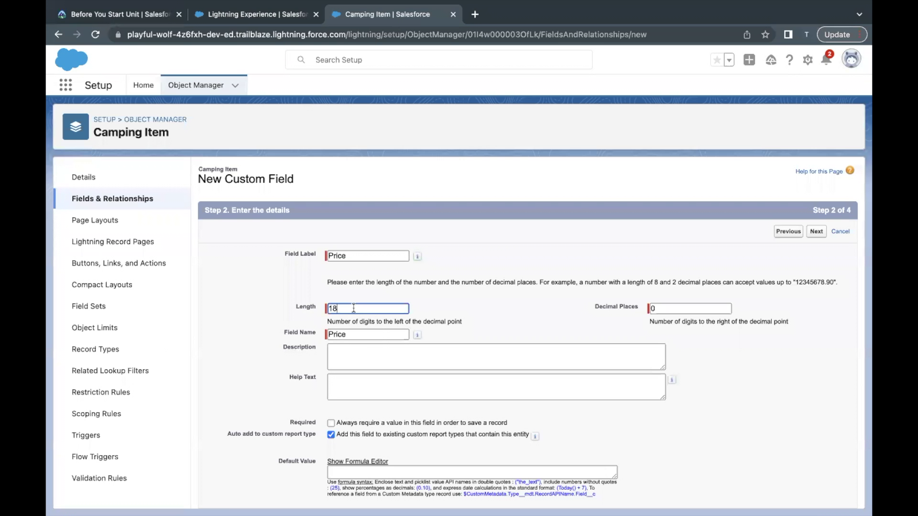
type("6")
left_click(660, 309)
key("BackSpace")
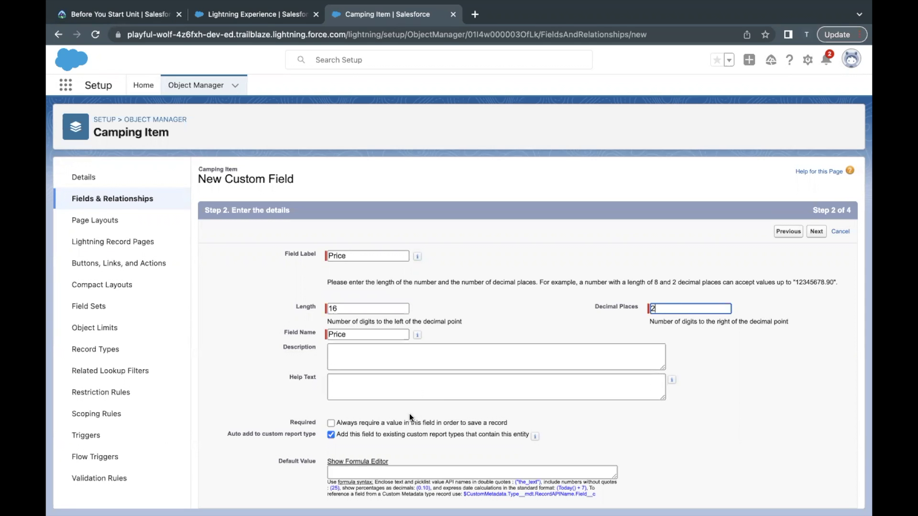
scroll(410, 414, "down", 1)
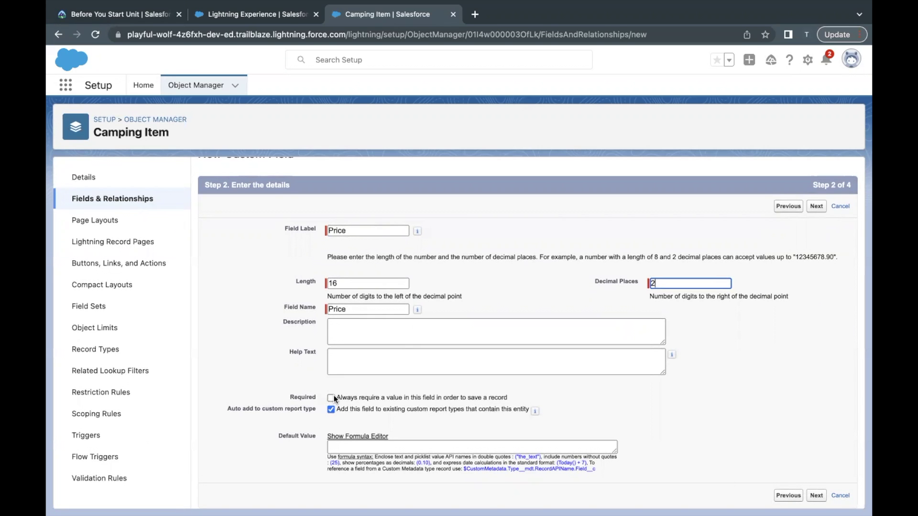
left_click(817, 496)
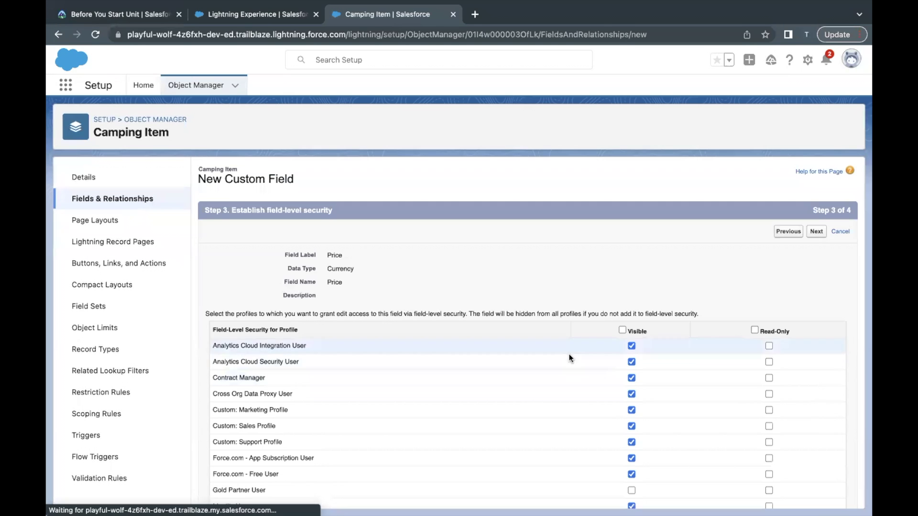
scroll(631, 344, "down", 5)
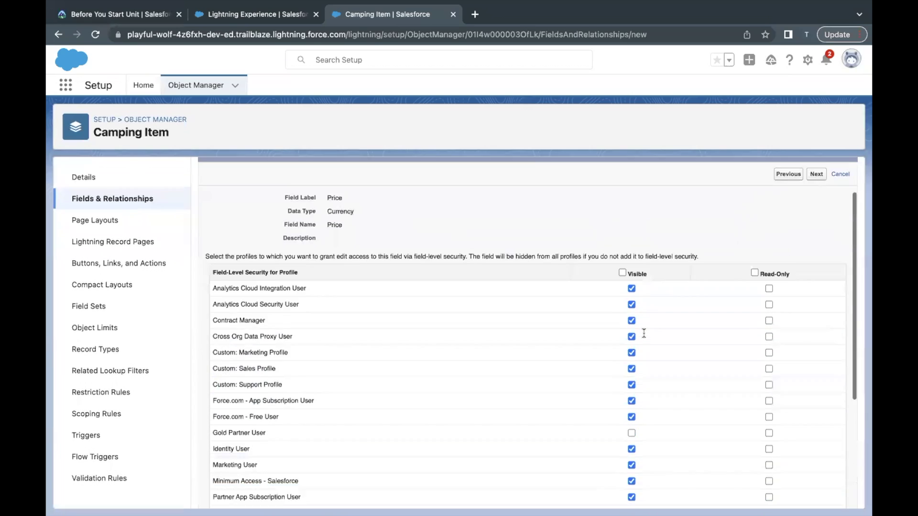
- Go back to the details of the new Price field and make a value always required
scroll(676, 394, "up", 5)
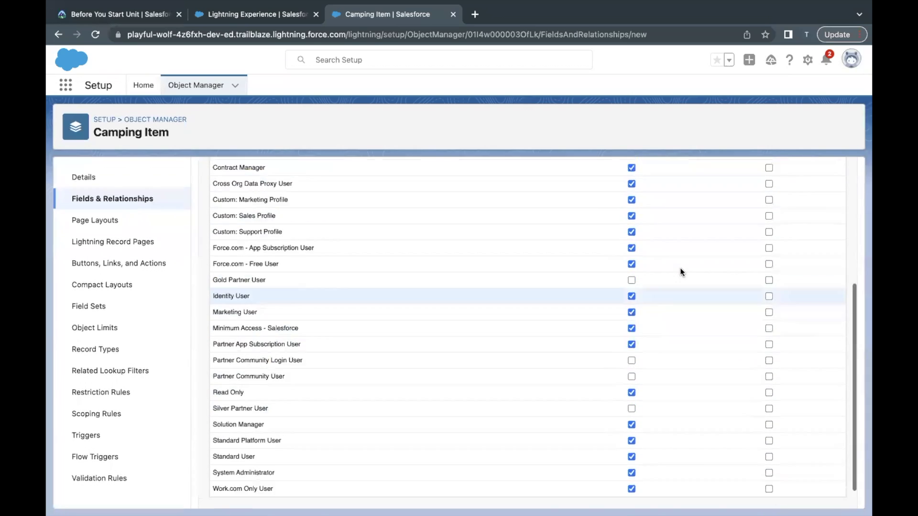
left_click(821, 231)
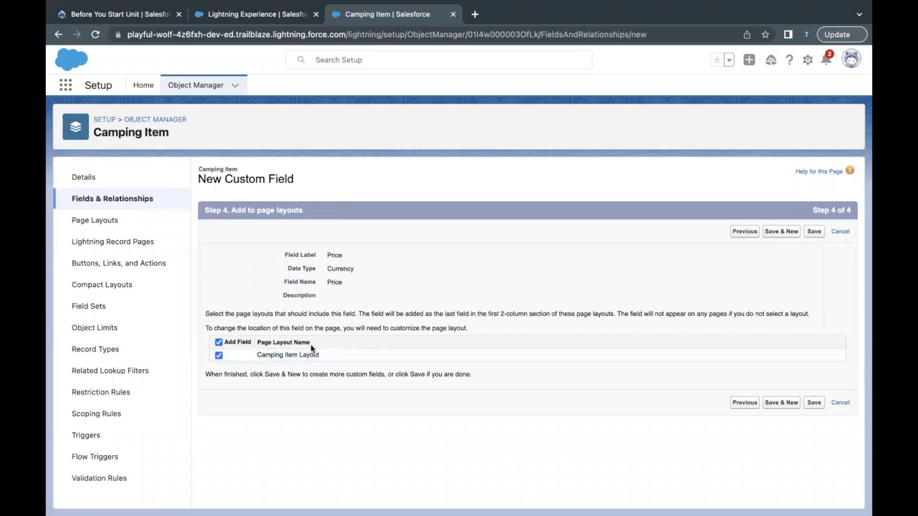
left_click(745, 231)
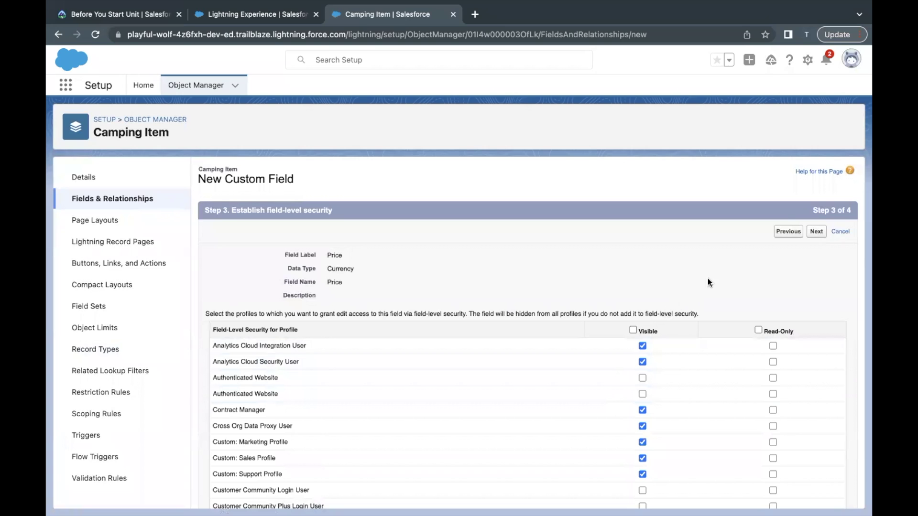
left_click(781, 237)
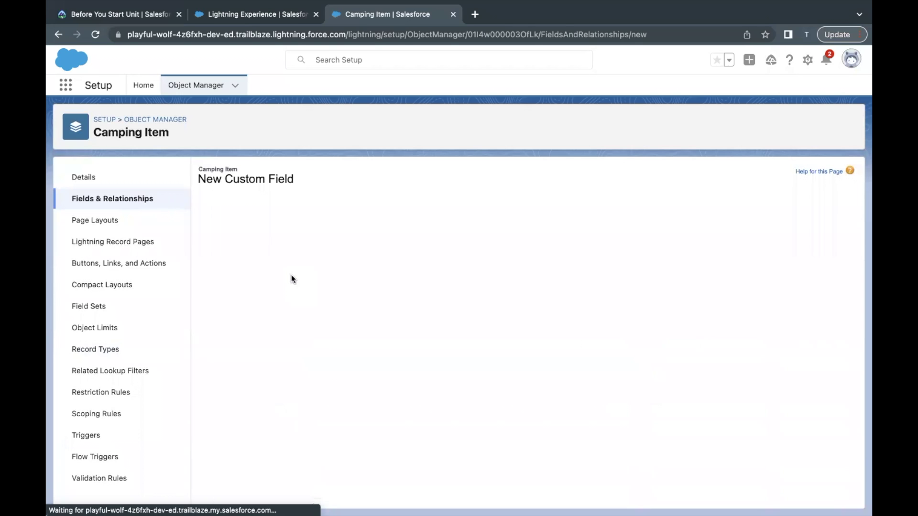
left_click(327, 424)
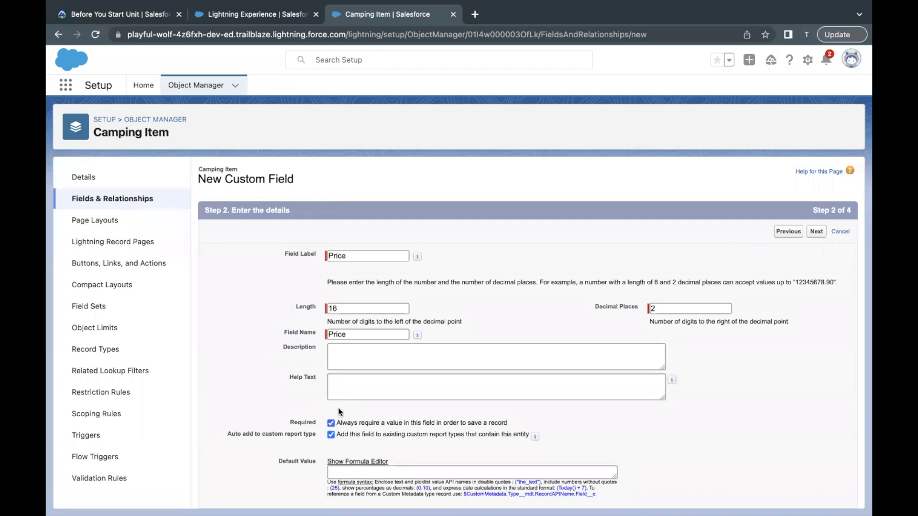
- Check the Price field's required setting against the Trailhead challenge and return to the new field's details
left_click(131, 15)
left_click_drag(181, 345, 248, 344)
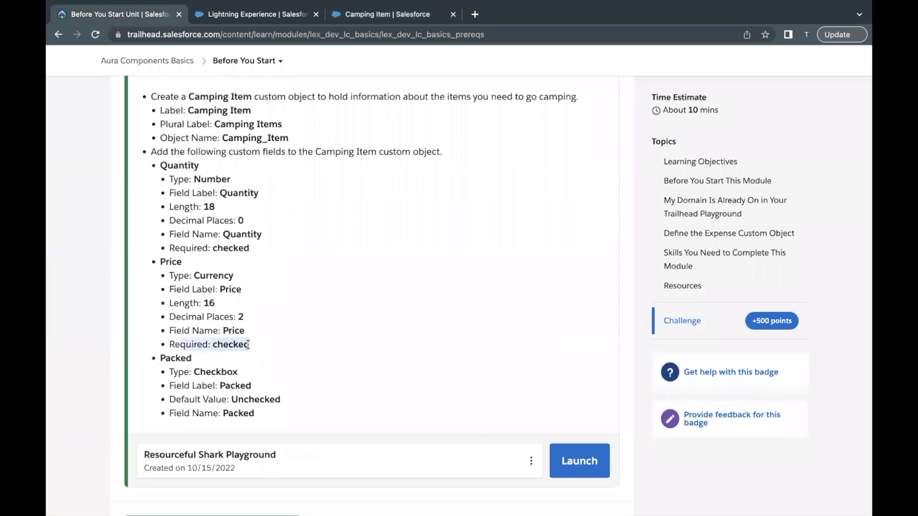
left_click(391, 19)
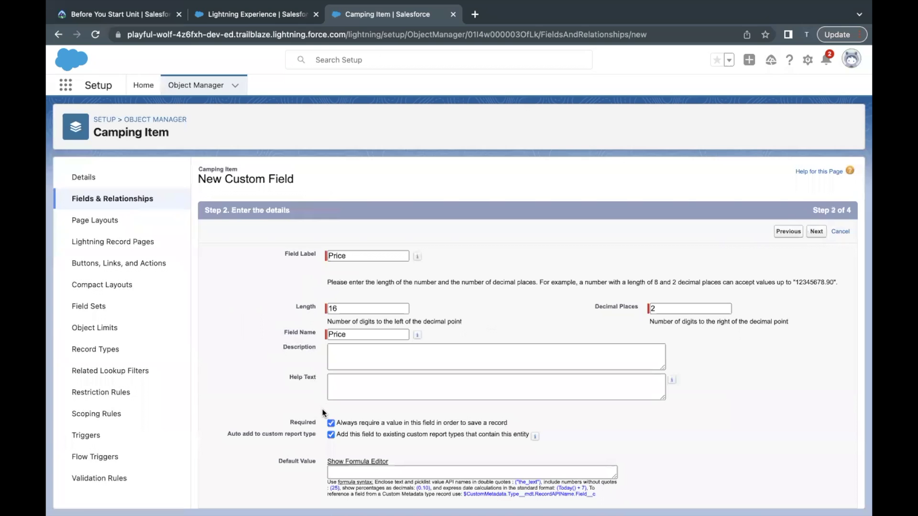
- Keep the default field-level security and Camping Item Layout for the Price field, save it and start another new field
left_click(817, 232)
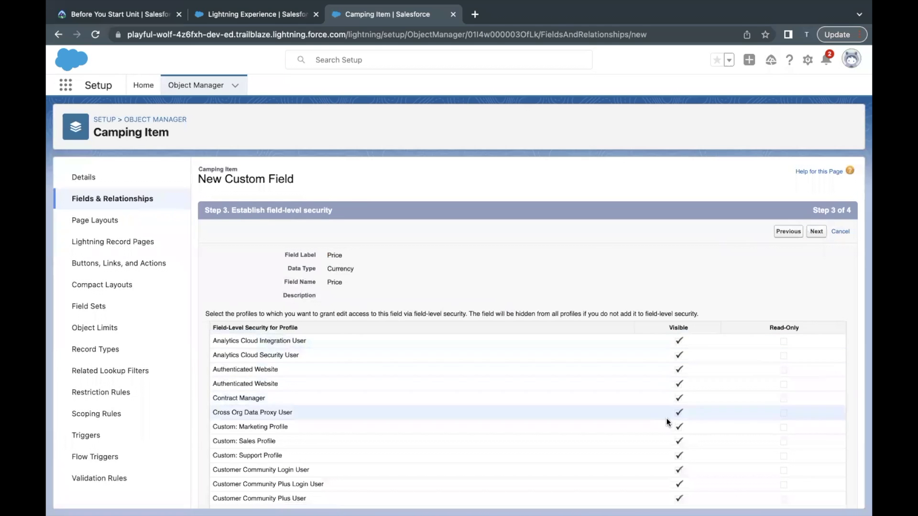
scroll(665, 420, "down", 5)
scroll(663, 430, "down", 5)
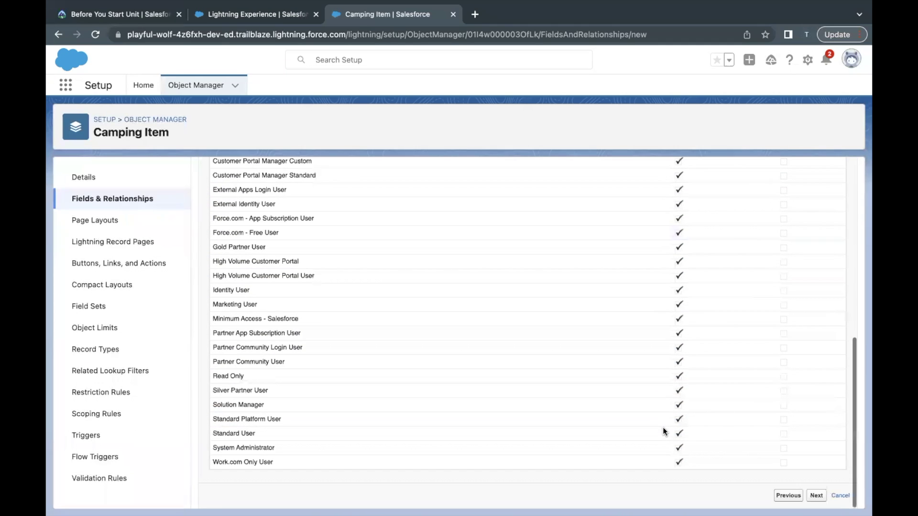
scroll(691, 399, "up", 10)
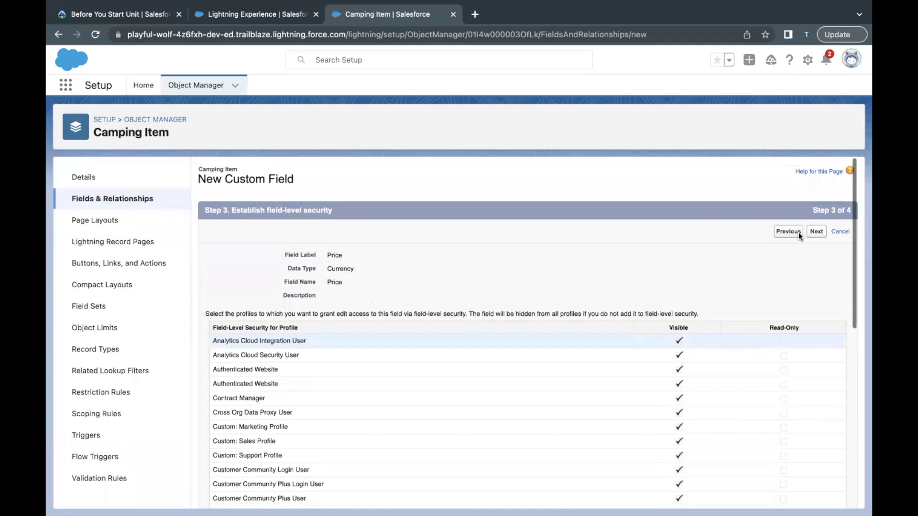
left_click(817, 231)
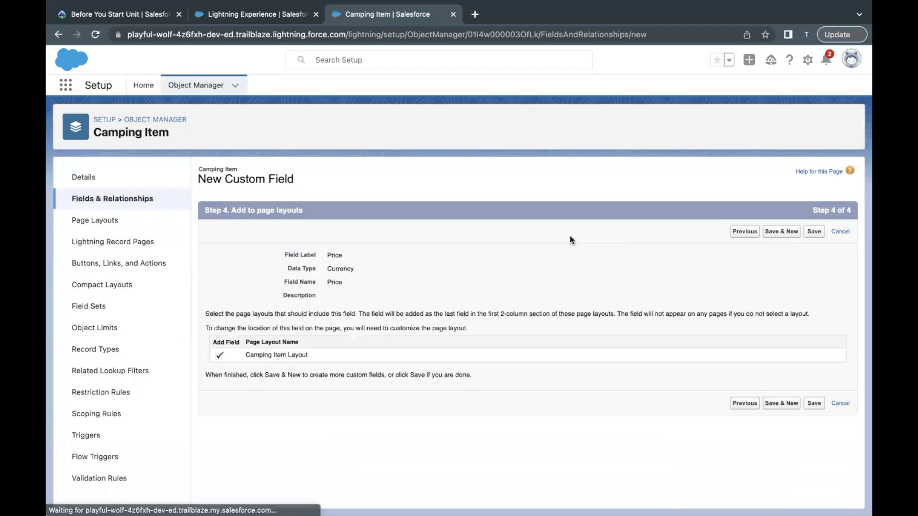
left_click(781, 403)
- Check the Packed field's required type, label, default value and field name in the Trailhead challenge
left_click(96, 14)
scroll(309, 320, "down", 3)
double_click(173, 284)
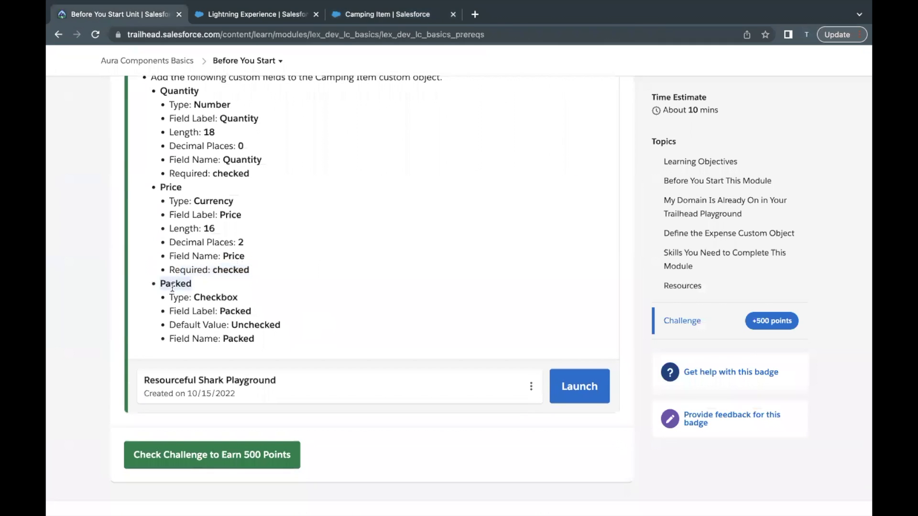
left_click_drag(192, 296, 235, 288)
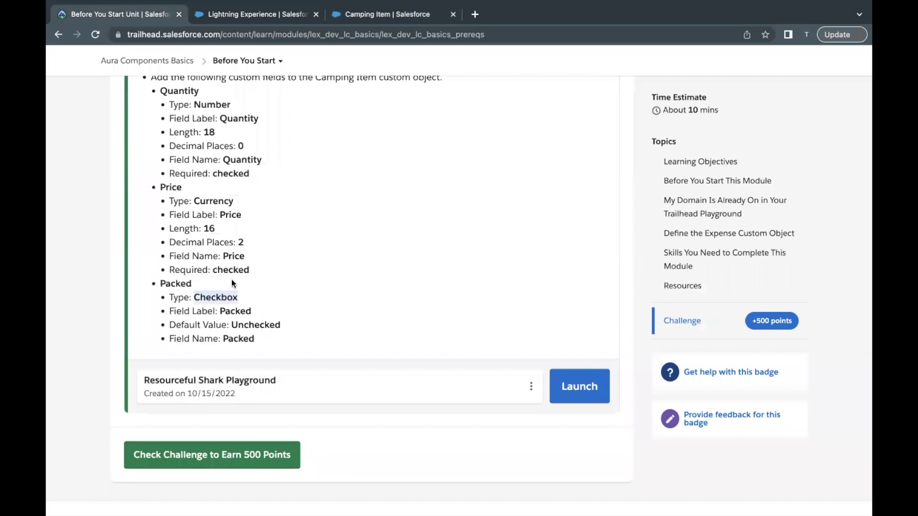
double_click(244, 324)
double_click(229, 340)
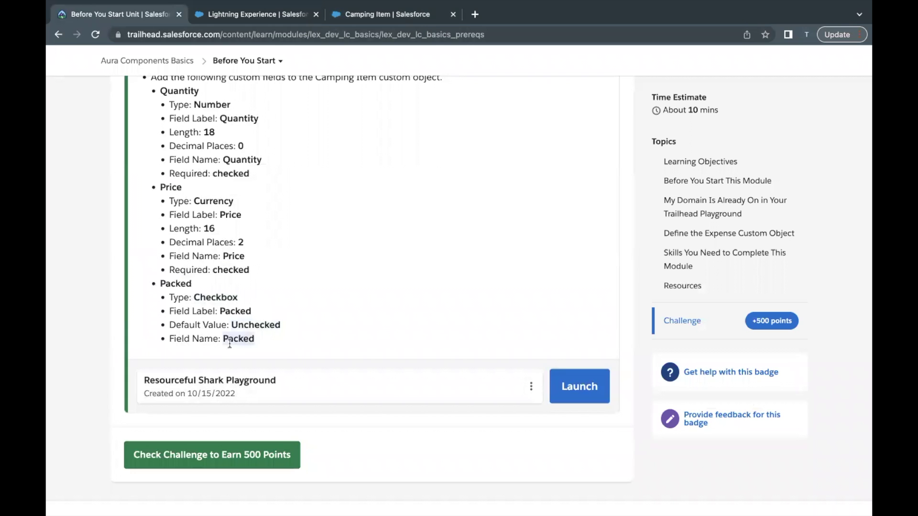
left_click(236, 313)
- Choose the Checkbox data type for the new Camping Item field and set its label and field name to Packed
left_click(382, 14)
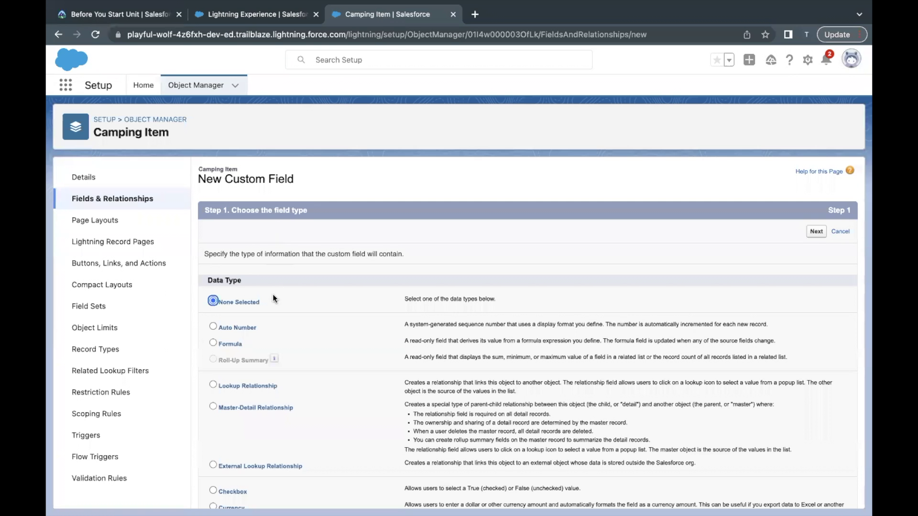
scroll(273, 294, "down", 5)
left_click(242, 287)
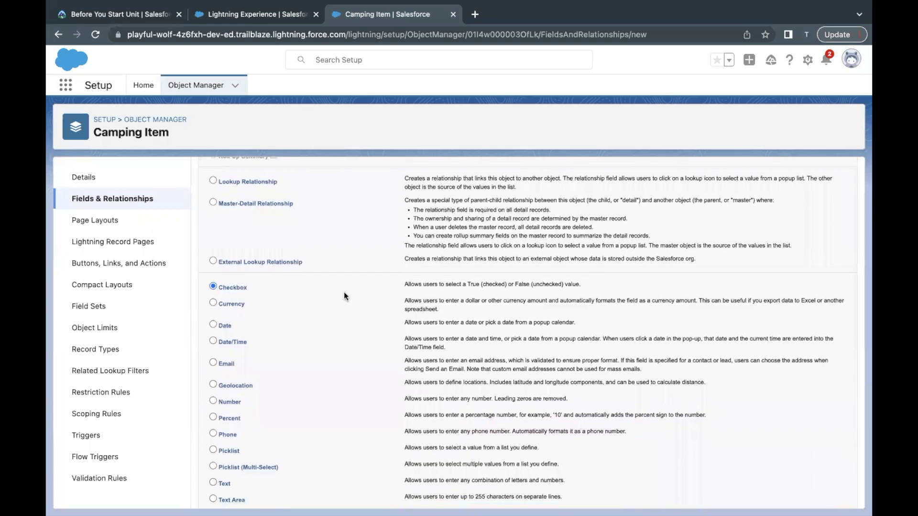
scroll(344, 292, "up", 5)
left_click(817, 232)
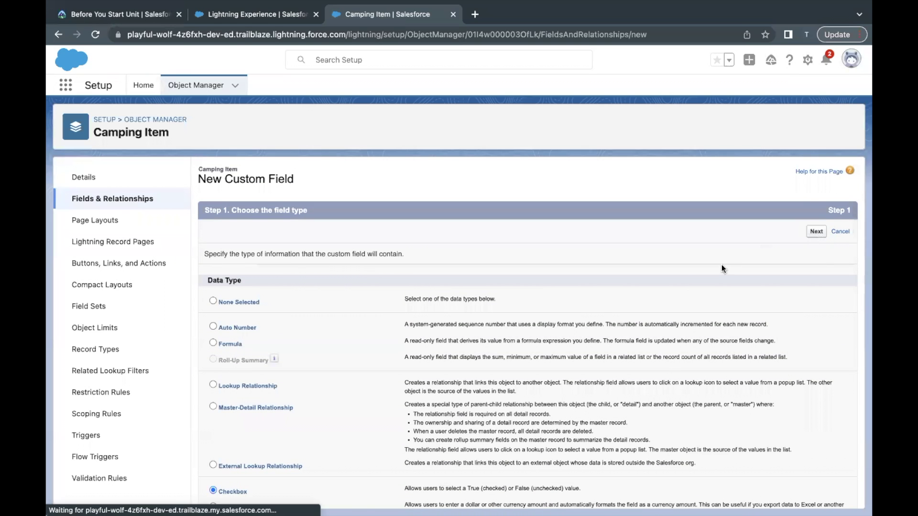
type("Packed")
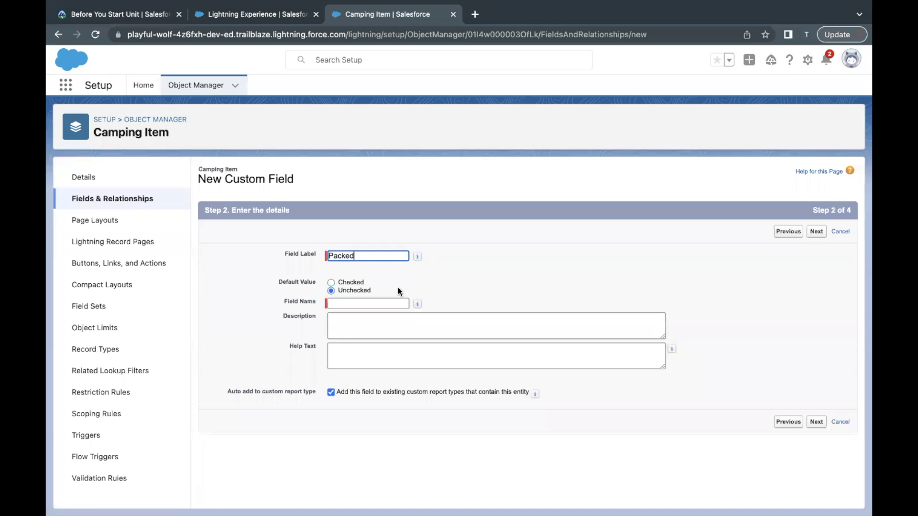
left_click(340, 305)
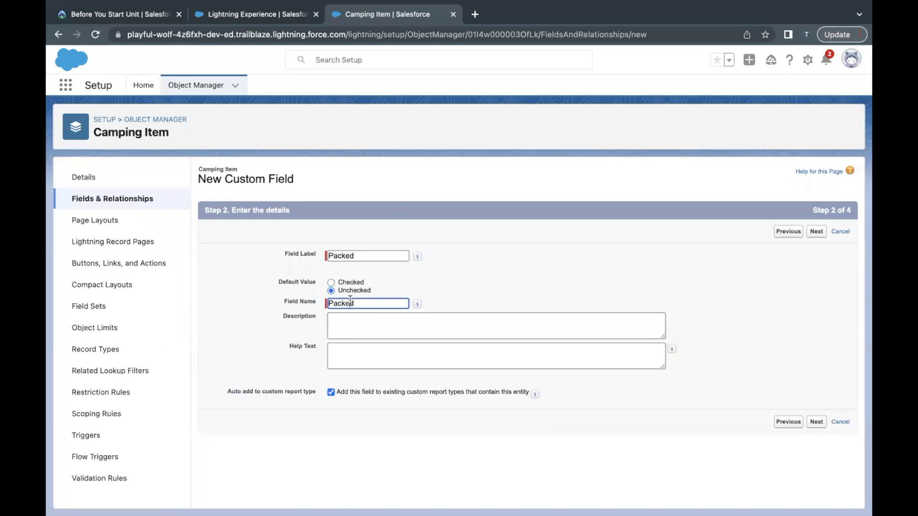
- Accept the default field-level security and Camping Item Layout for the Packed field and save it
left_click(817, 233)
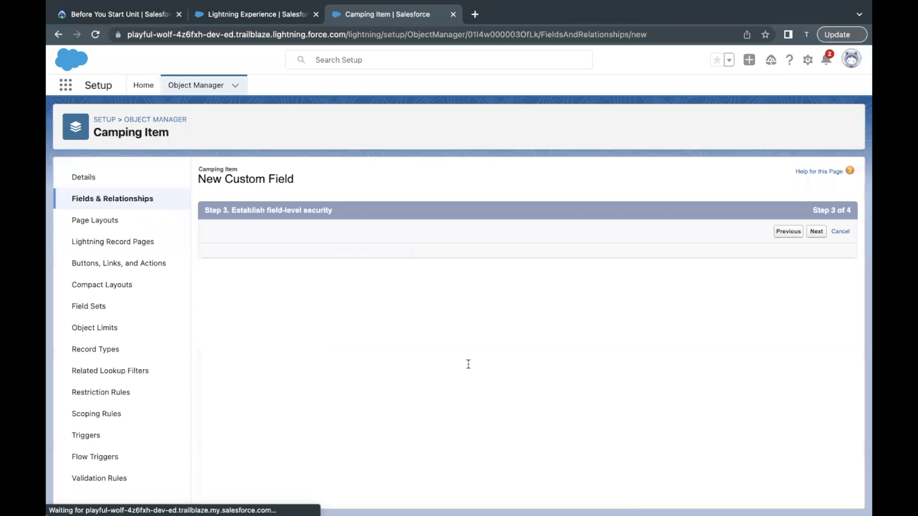
scroll(468, 365, "down", 5)
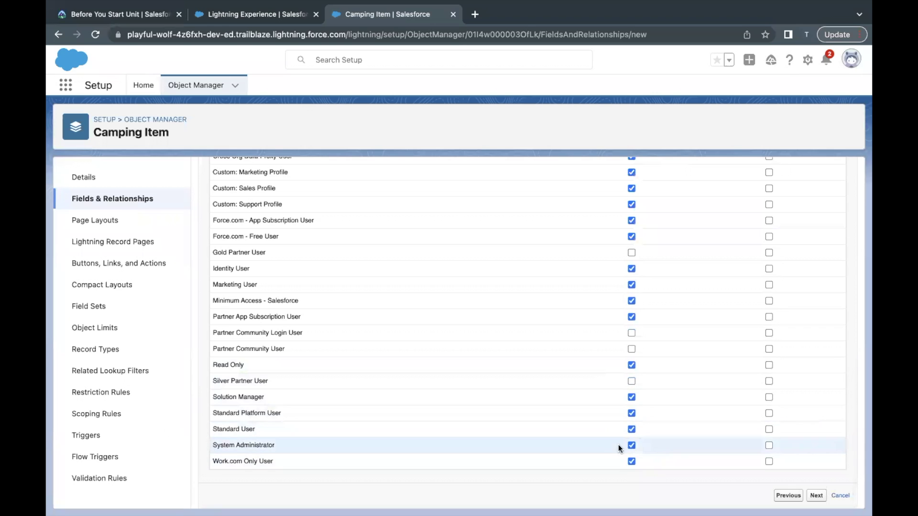
scroll(634, 438, "up", 5)
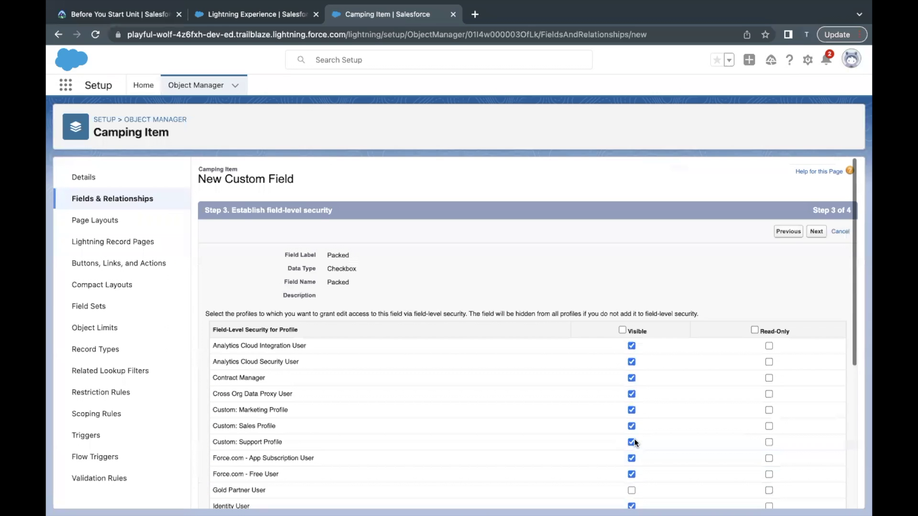
left_click(818, 232)
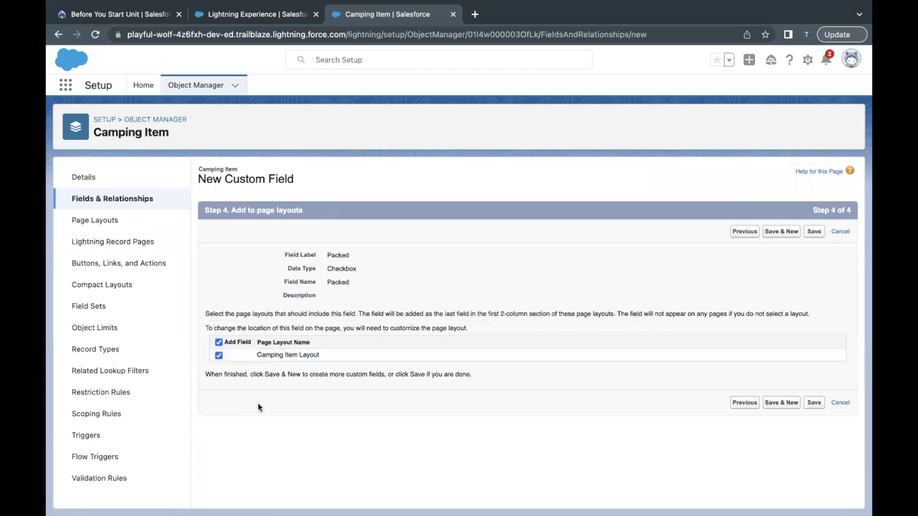
left_click(813, 233)
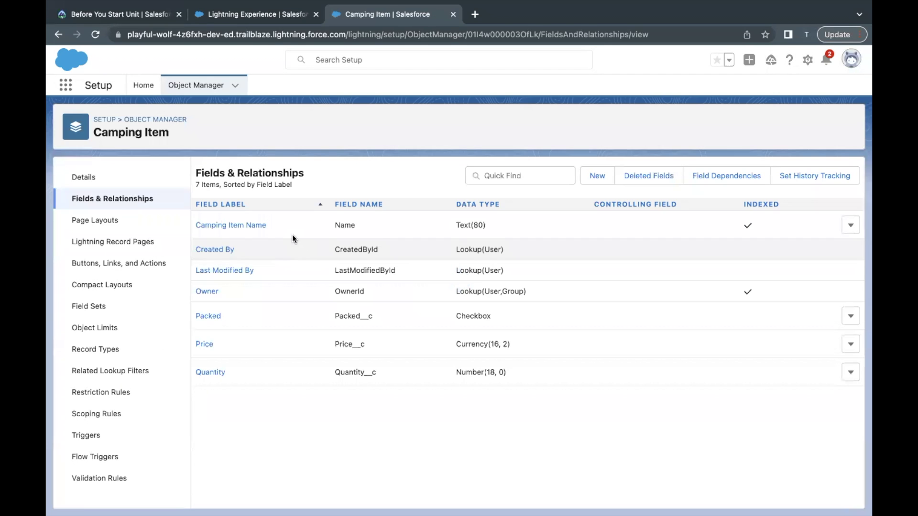
- Review the Expense and Camping Item requirements in the Trailhead challenge and submit the challenge for checking
left_click(112, 9)
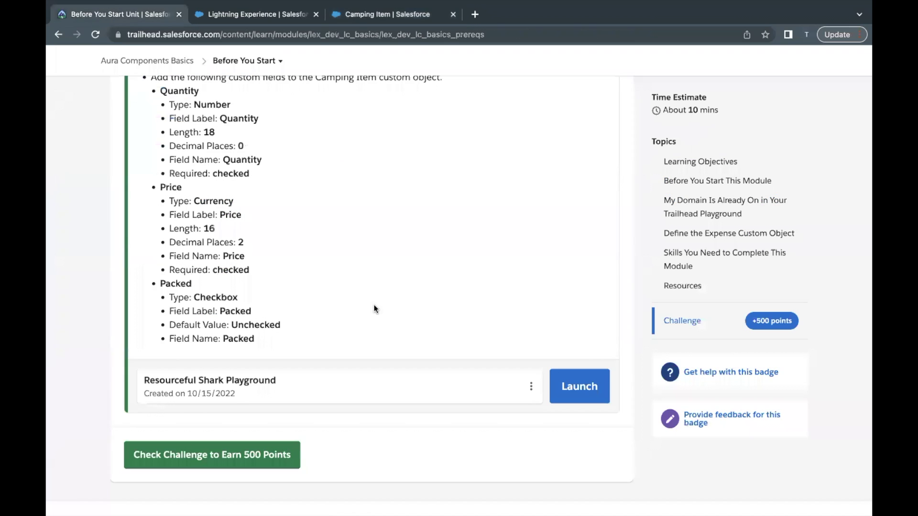
scroll(374, 308, "down", 2)
scroll(368, 341, "up", 5)
scroll(368, 339, "up", 9)
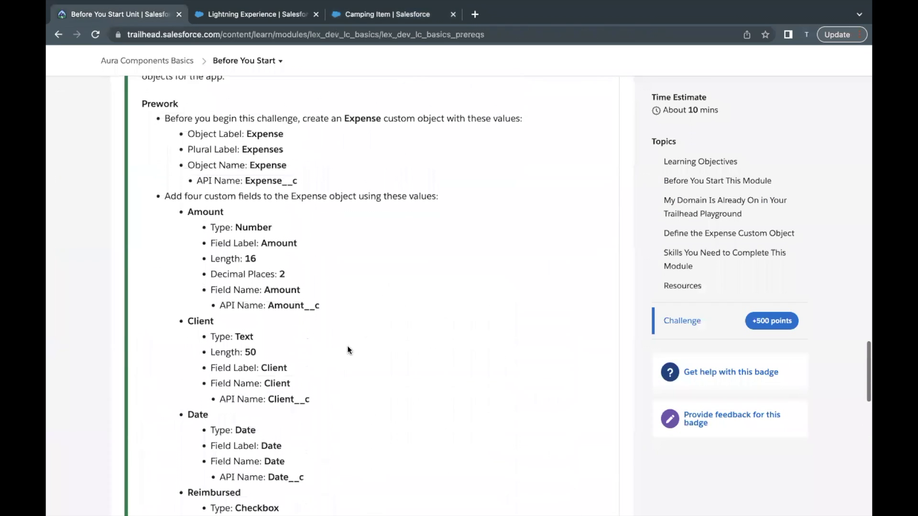
left_click_drag(211, 64, 328, 245)
scroll(328, 245, "down", 6)
left_click(328, 245)
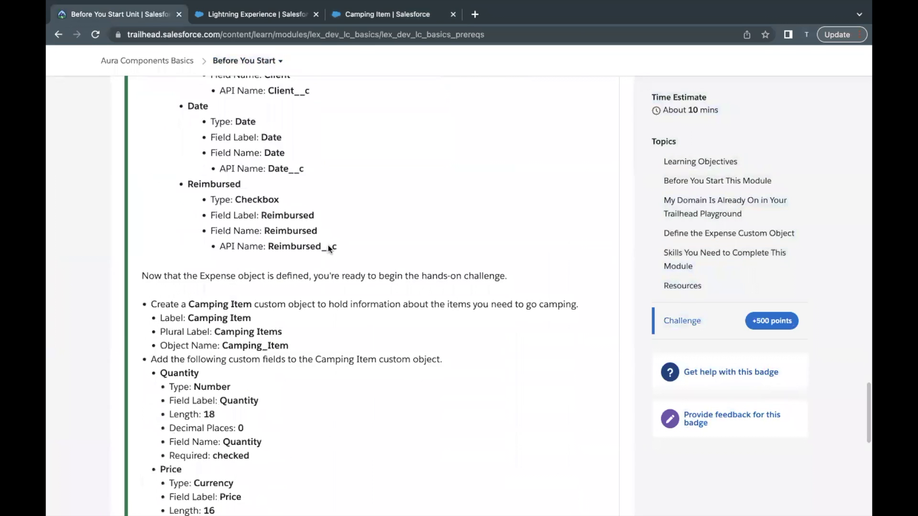
scroll(328, 245, "down", 8)
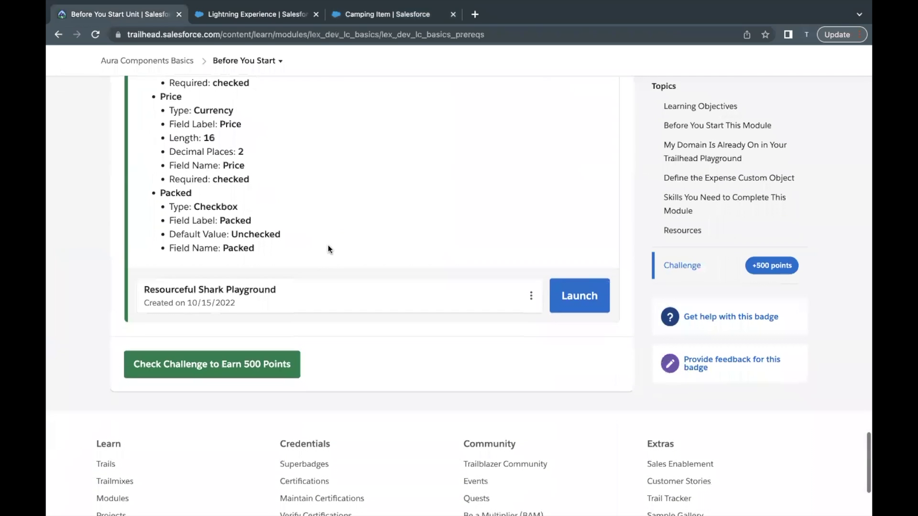
left_click(250, 363)
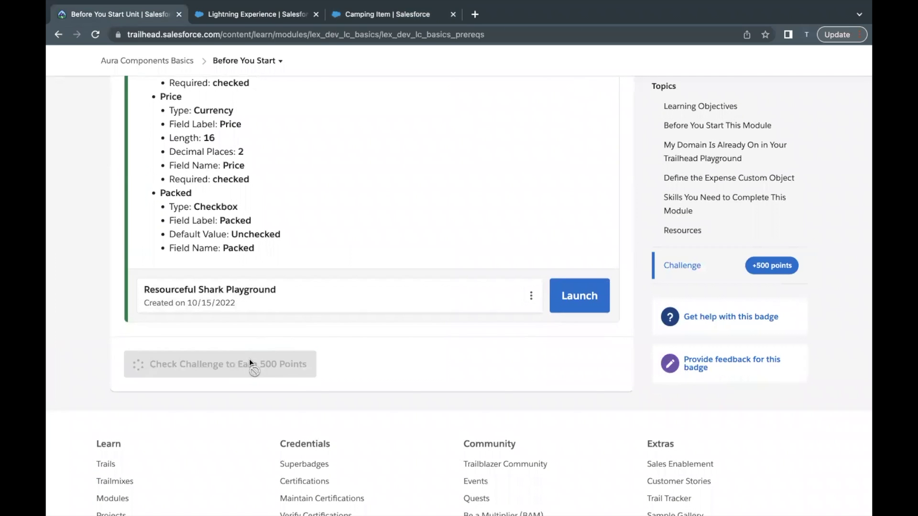